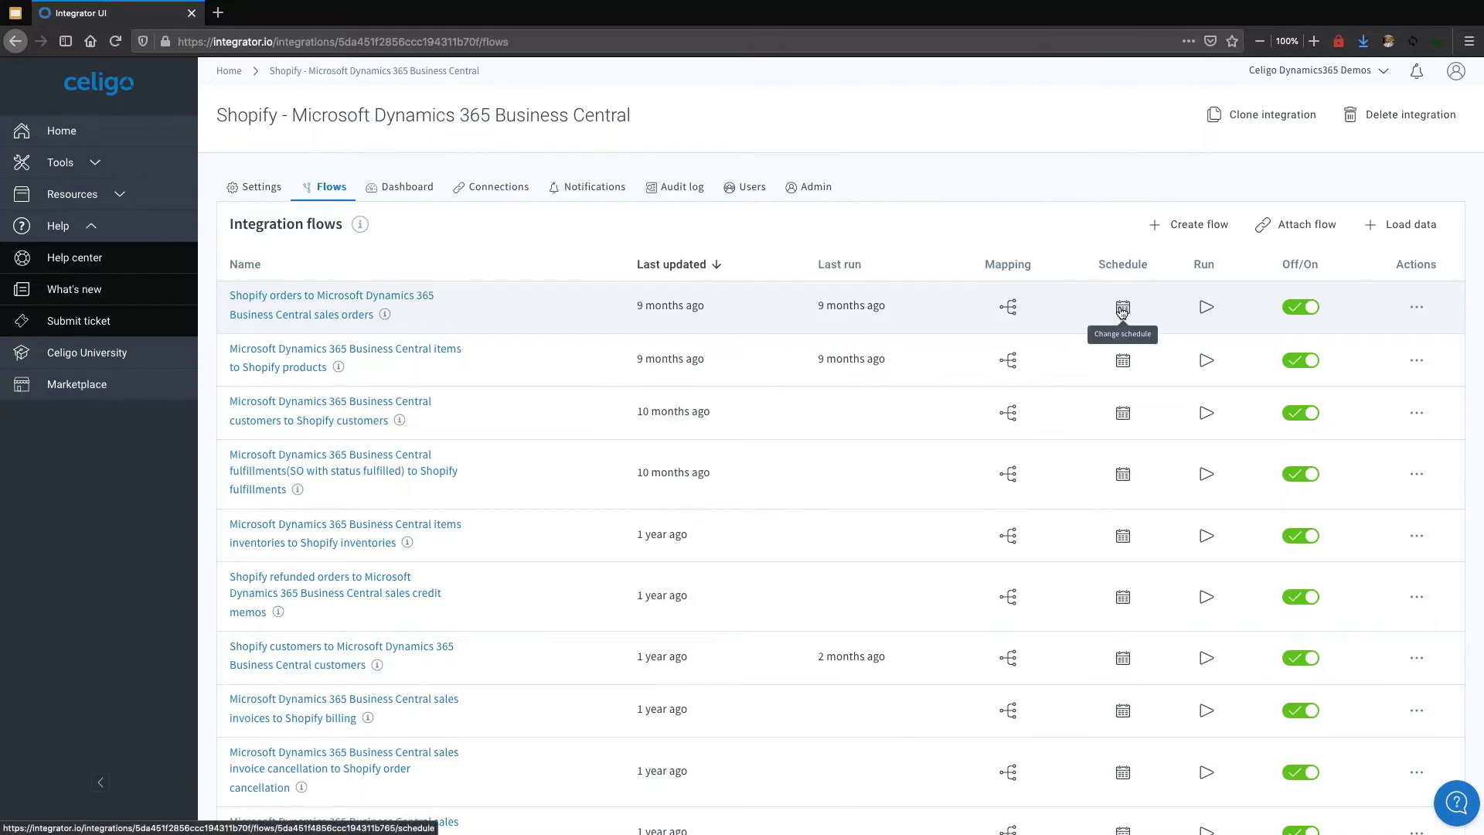
- Try an Every hour preset schedule for the flow from Shopify orders to Business Central sales orders, and discard it
click(1127, 308)
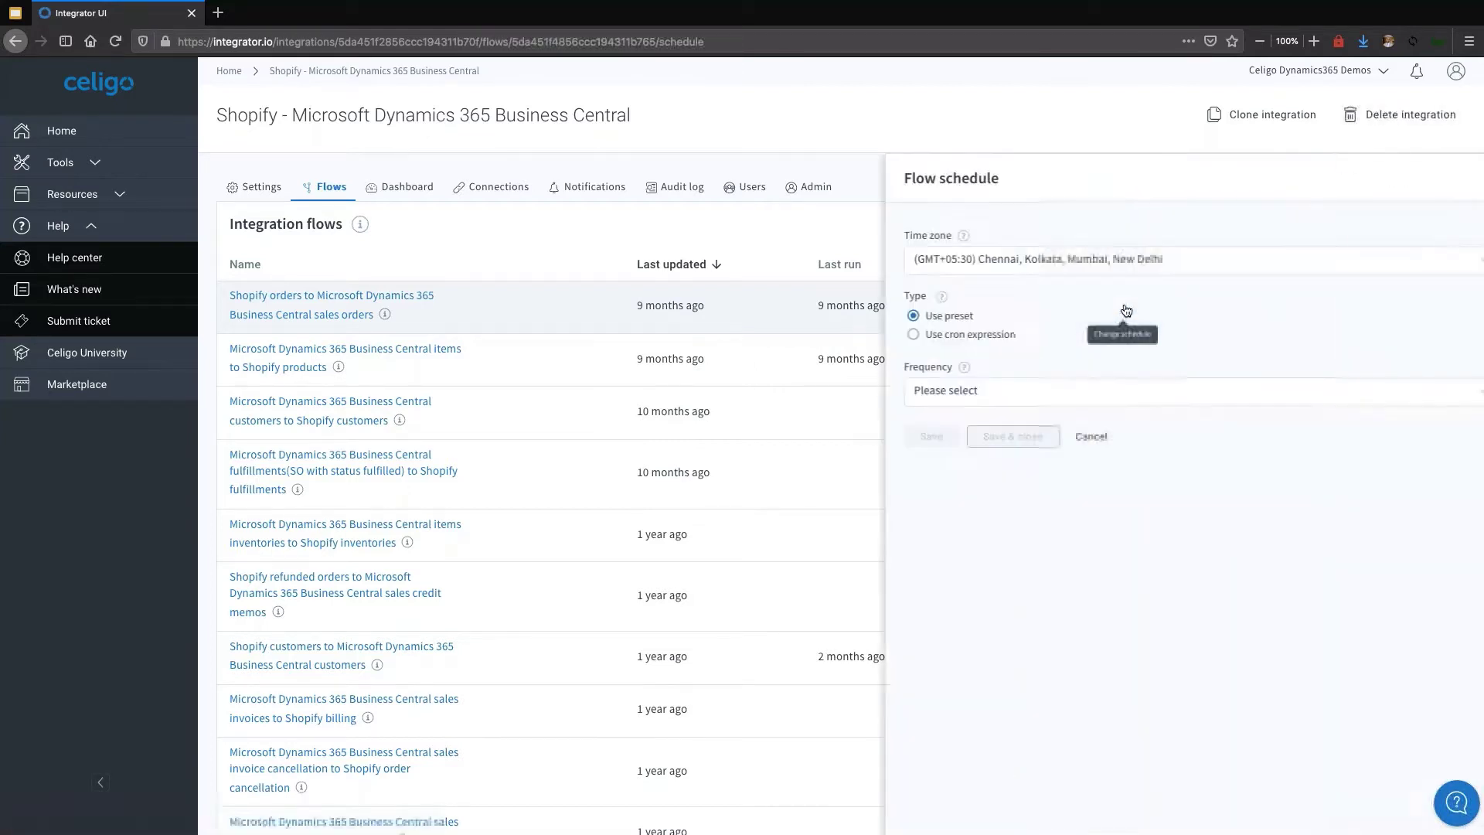
click(917, 400)
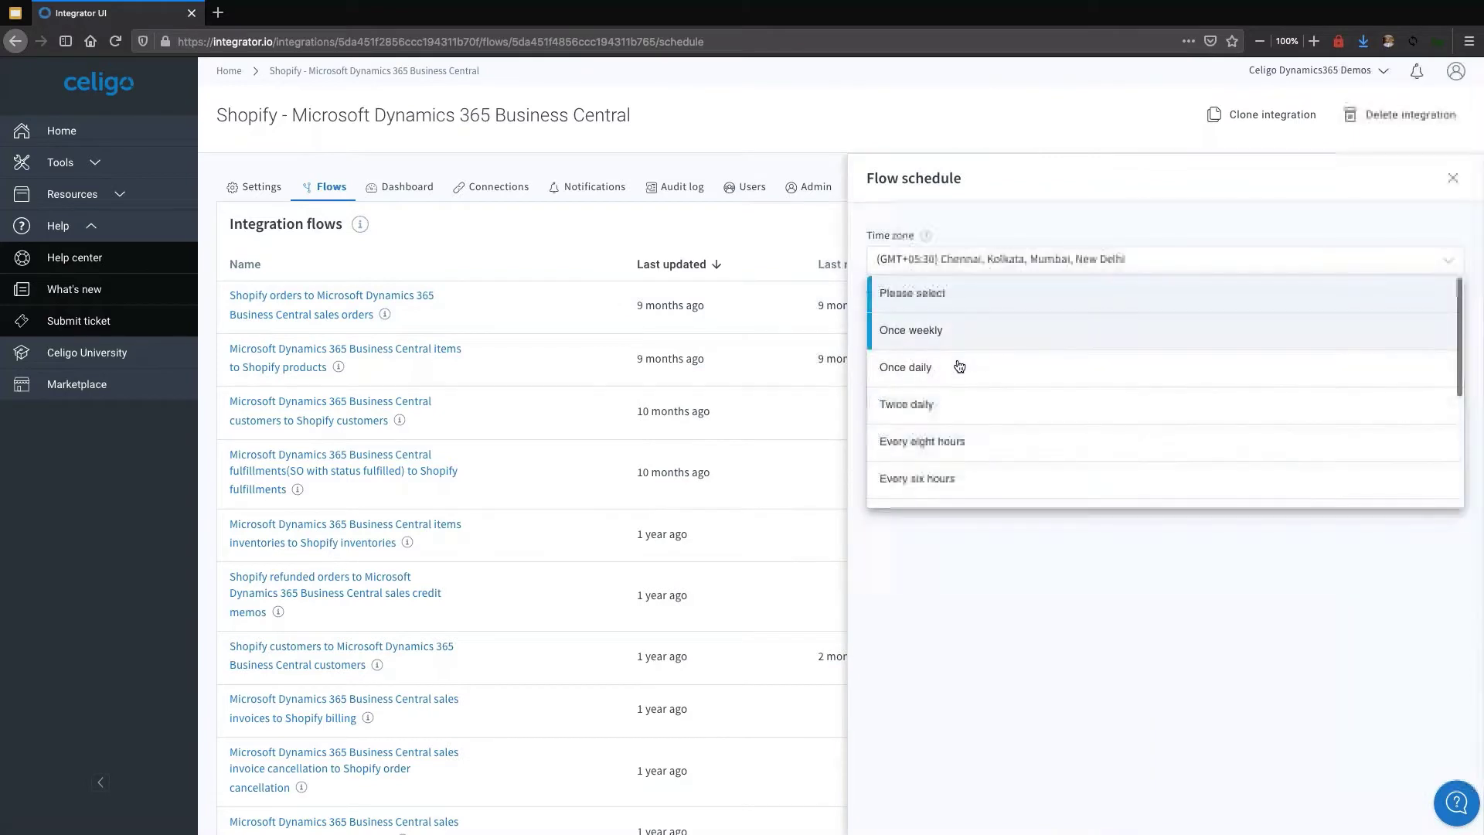
scroll(954, 480, down, 3)
scroll(1165, 391, down, 1)
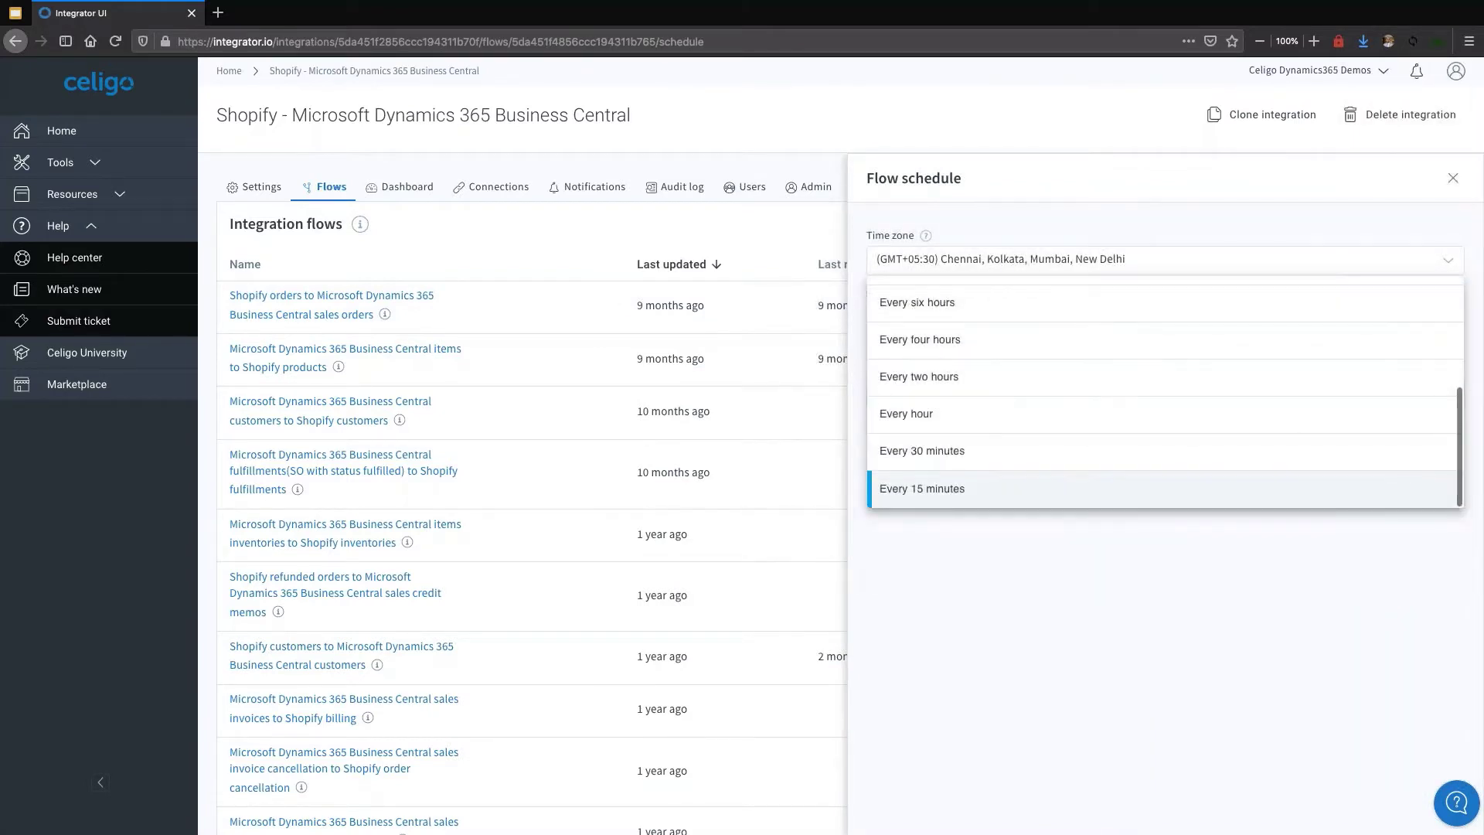
scroll(1165, 390, up, 5)
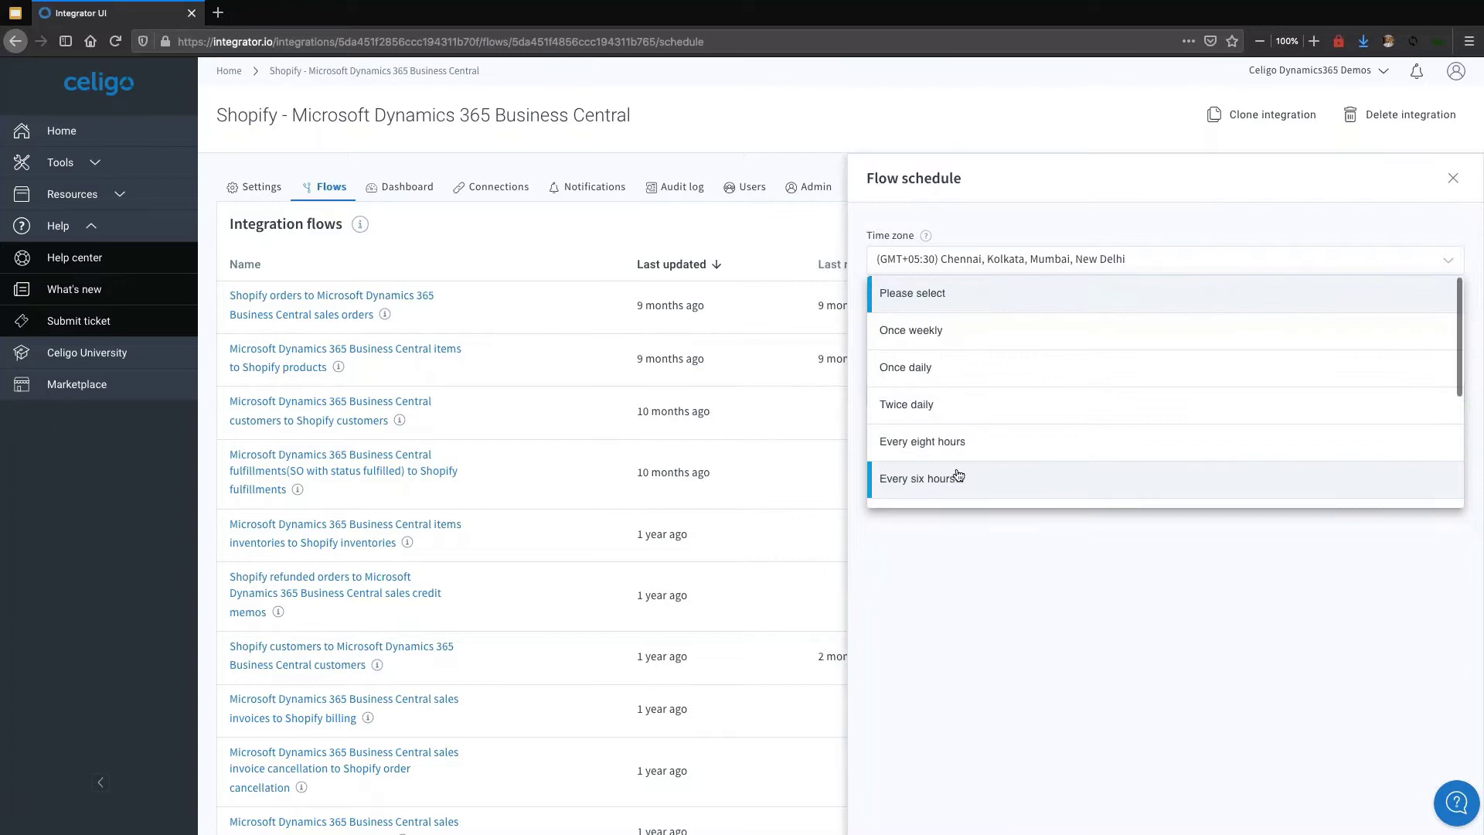
scroll(957, 474, down, 3)
click(966, 423)
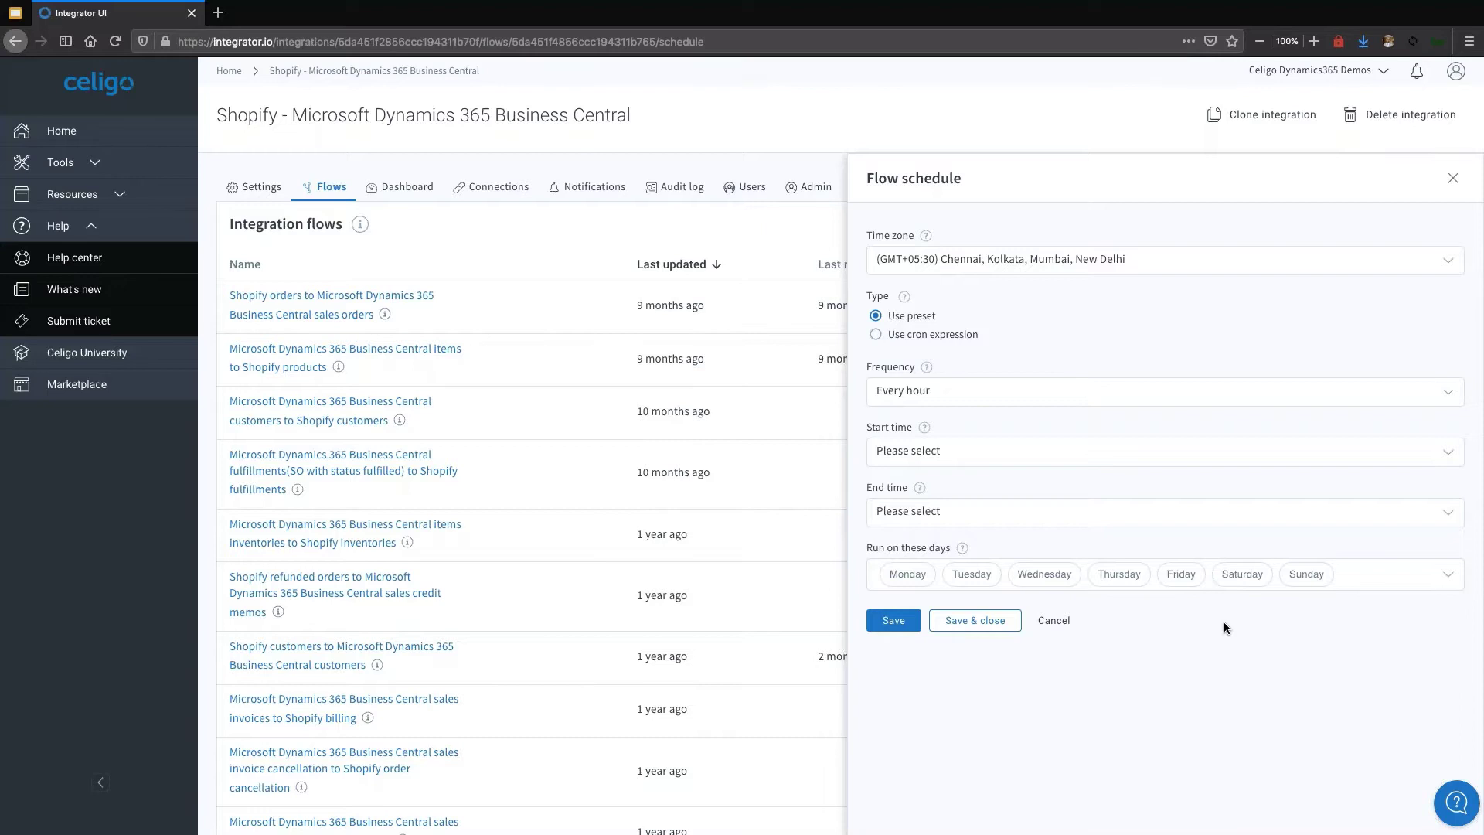
click(1053, 621)
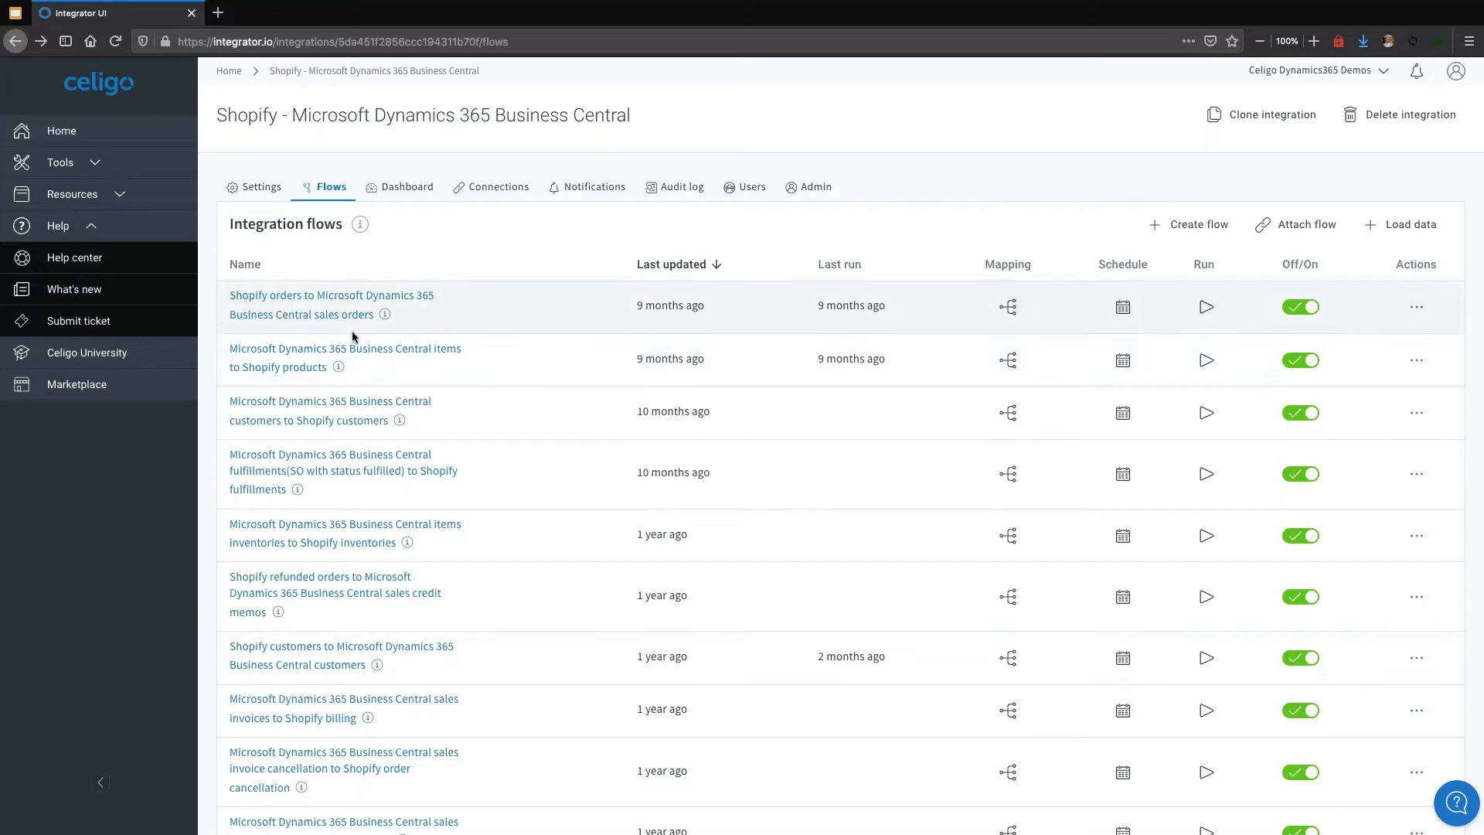
- Open the Shopify orders to Microsoft Dynamics 365 Business Central sales orders flow and examine its chain of export, lookup and import steps
scroll(367, 502, down, 1)
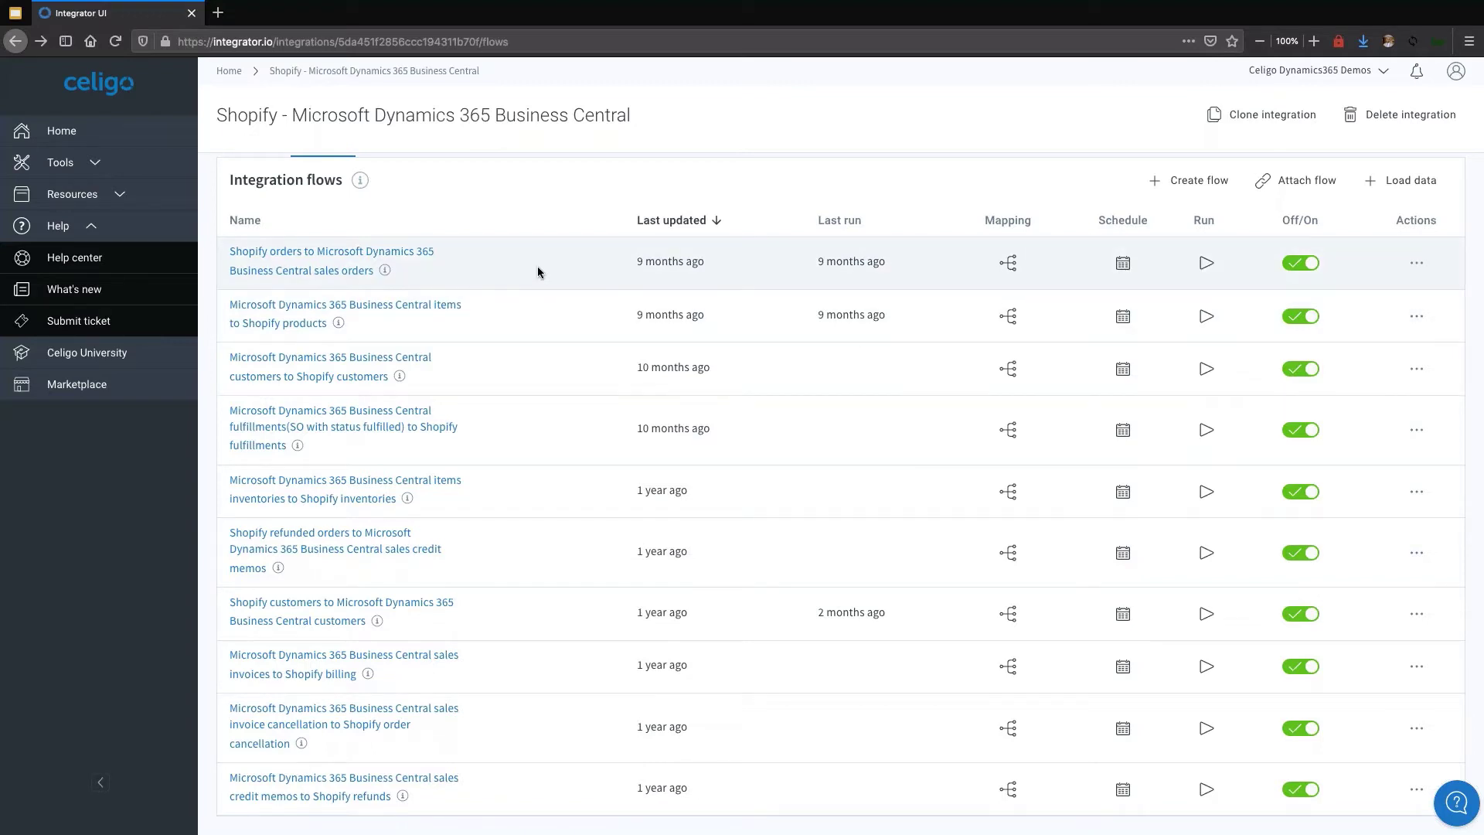
click(280, 259)
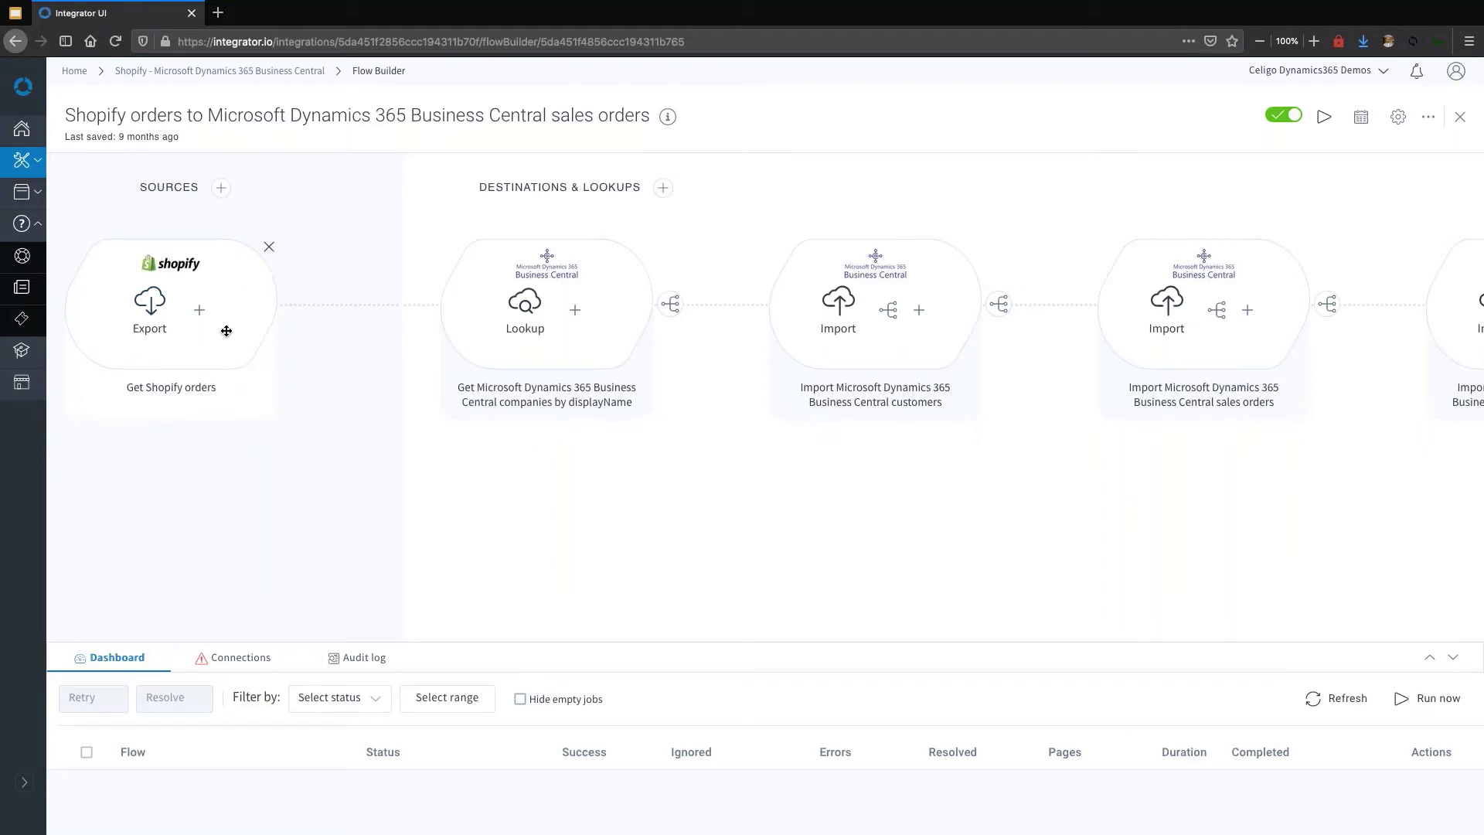
scroll(260, 348, right, 2)
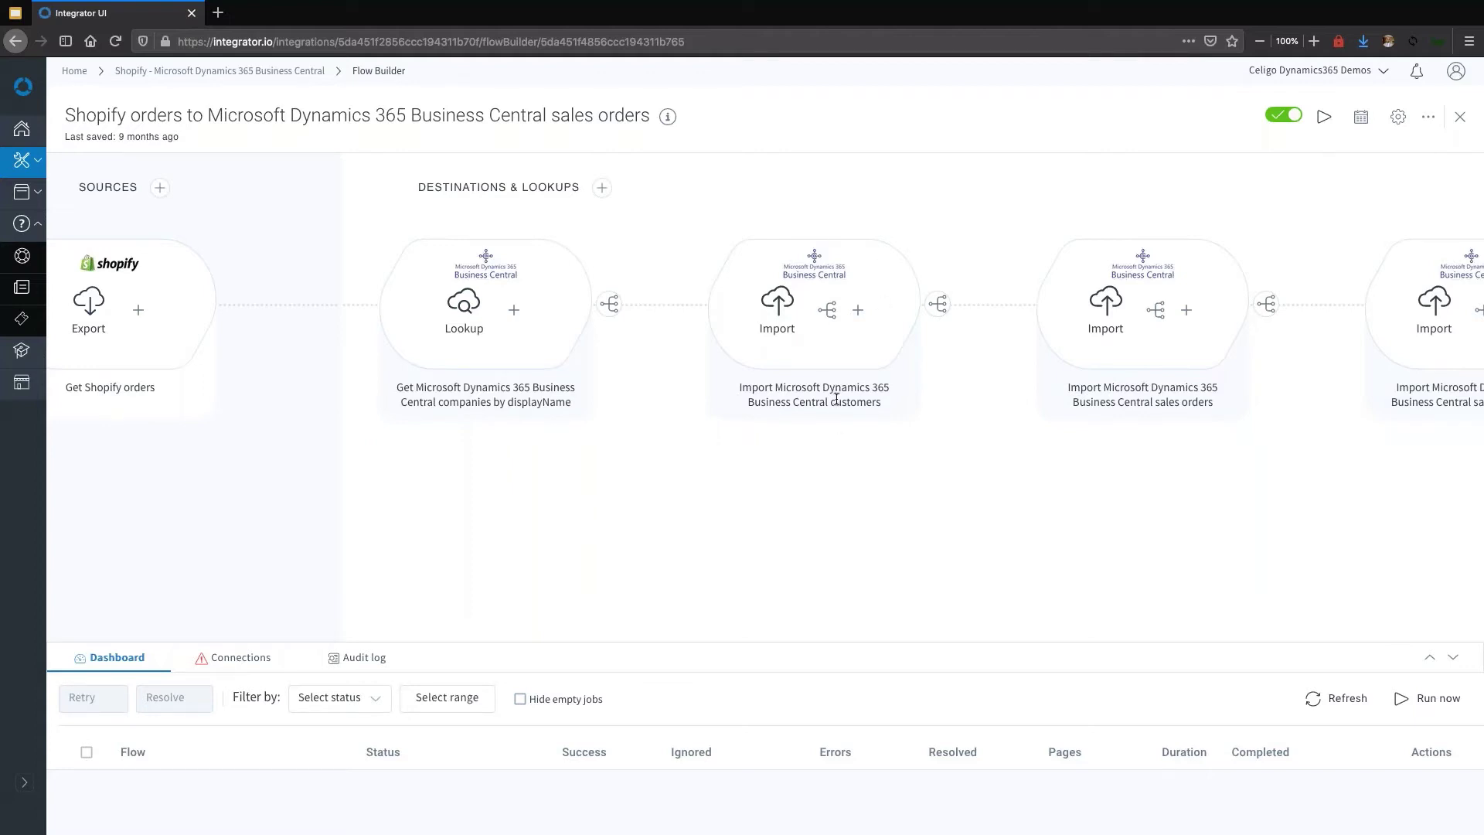
scroll(836, 399, right, 3)
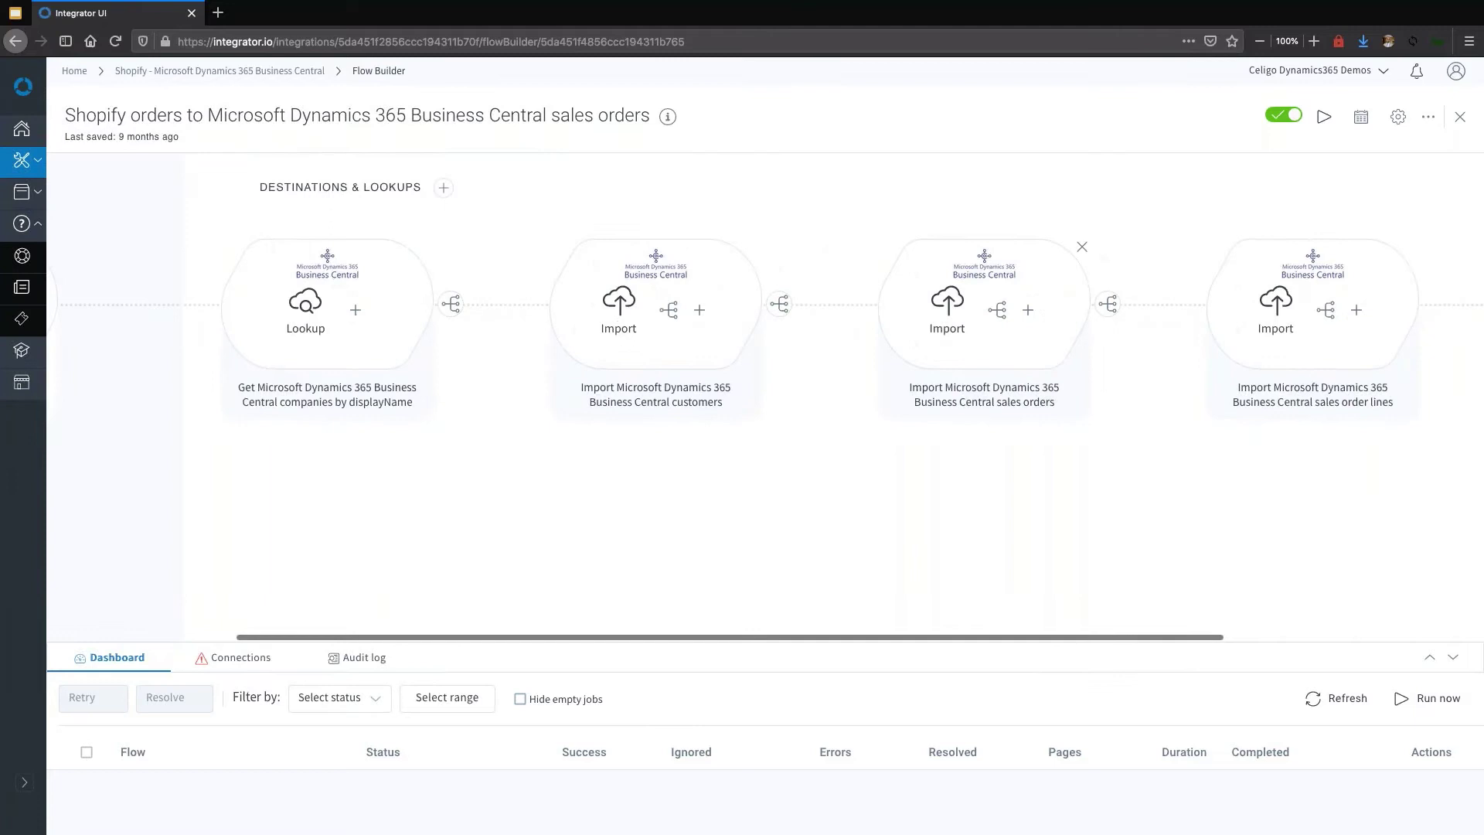
scroll(1000, 384, right, 3)
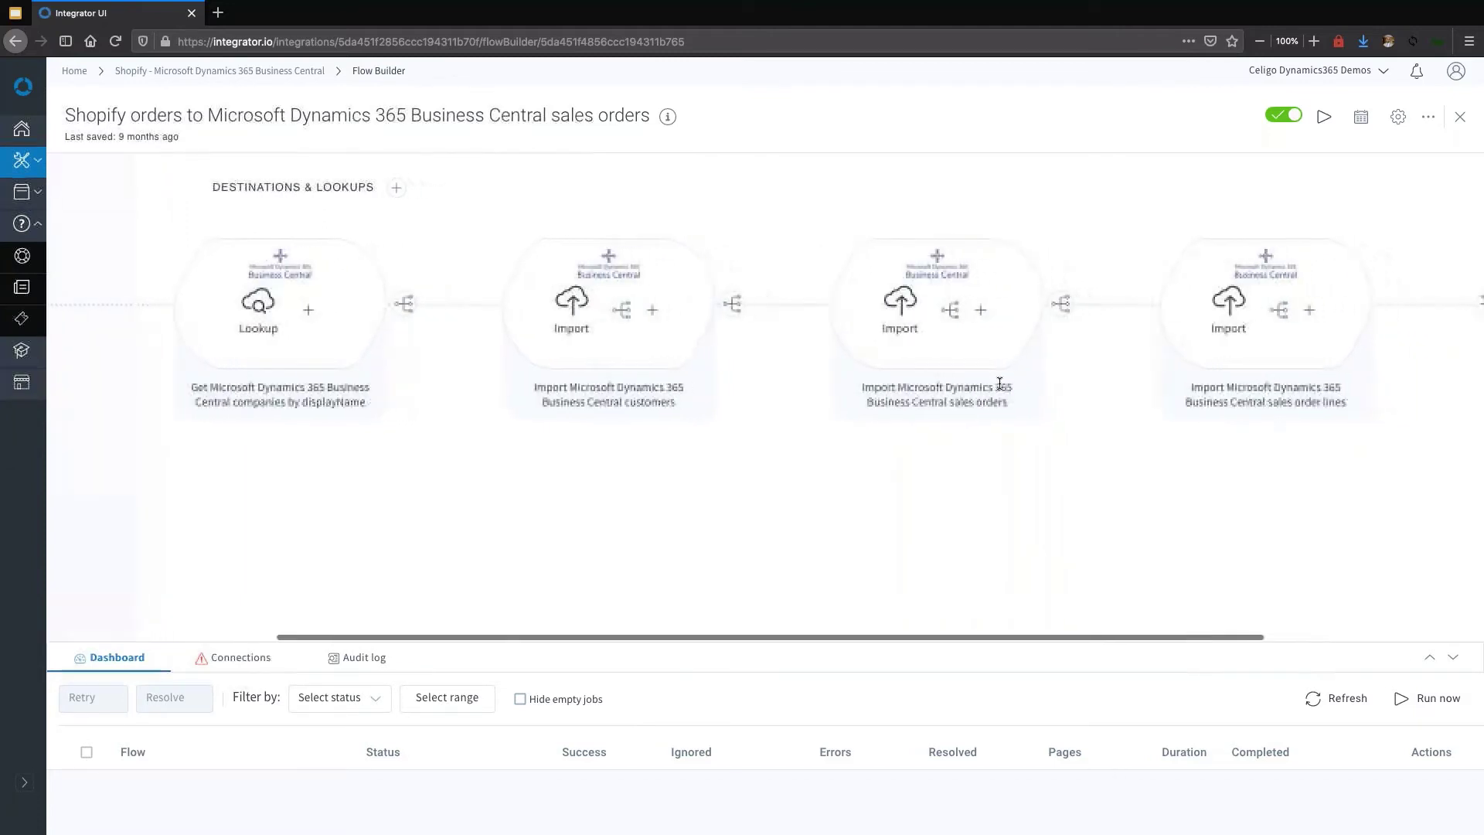
scroll(1000, 384, right, 3)
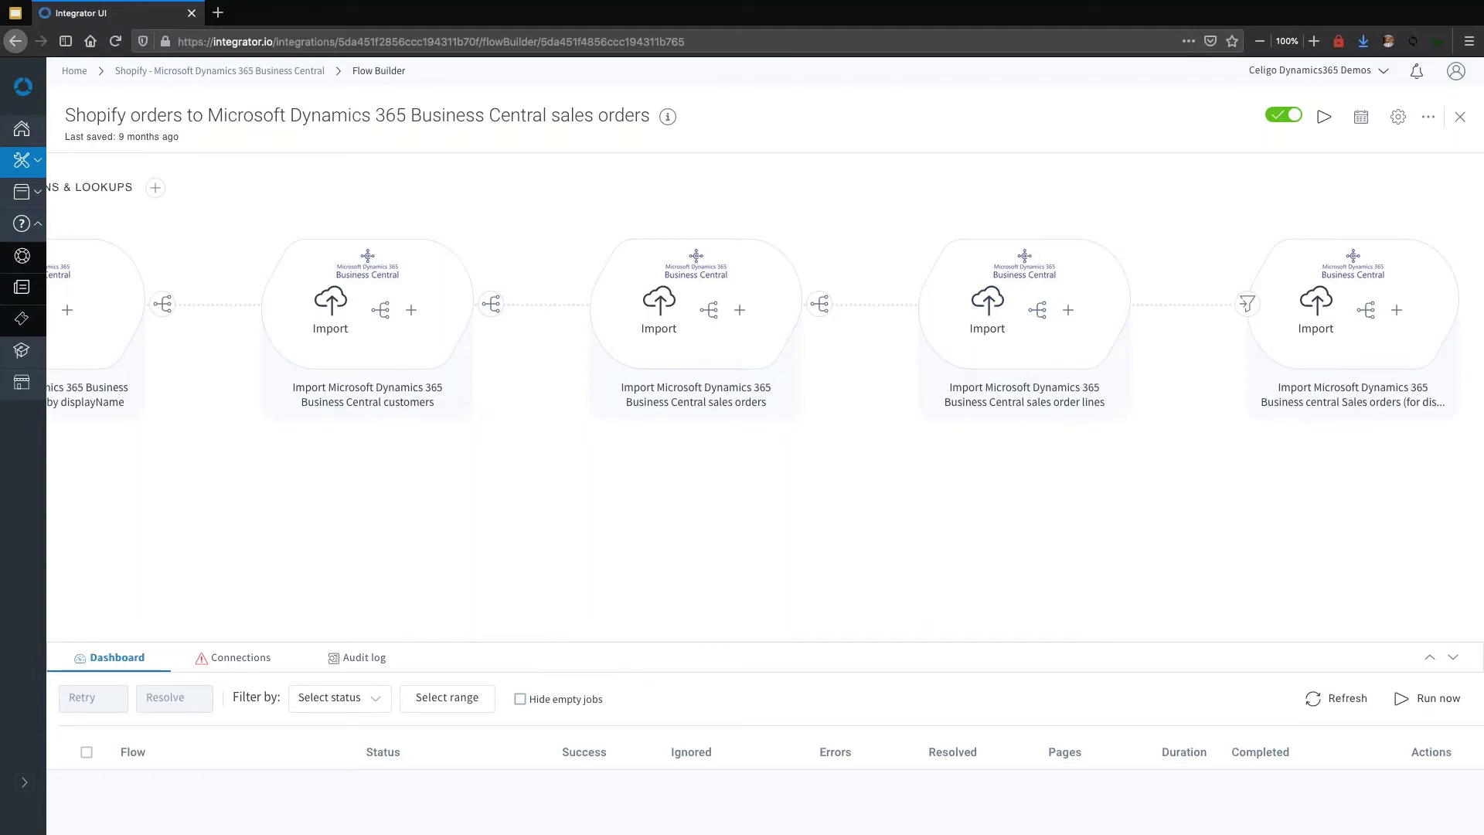
scroll(766, 409, right, 1)
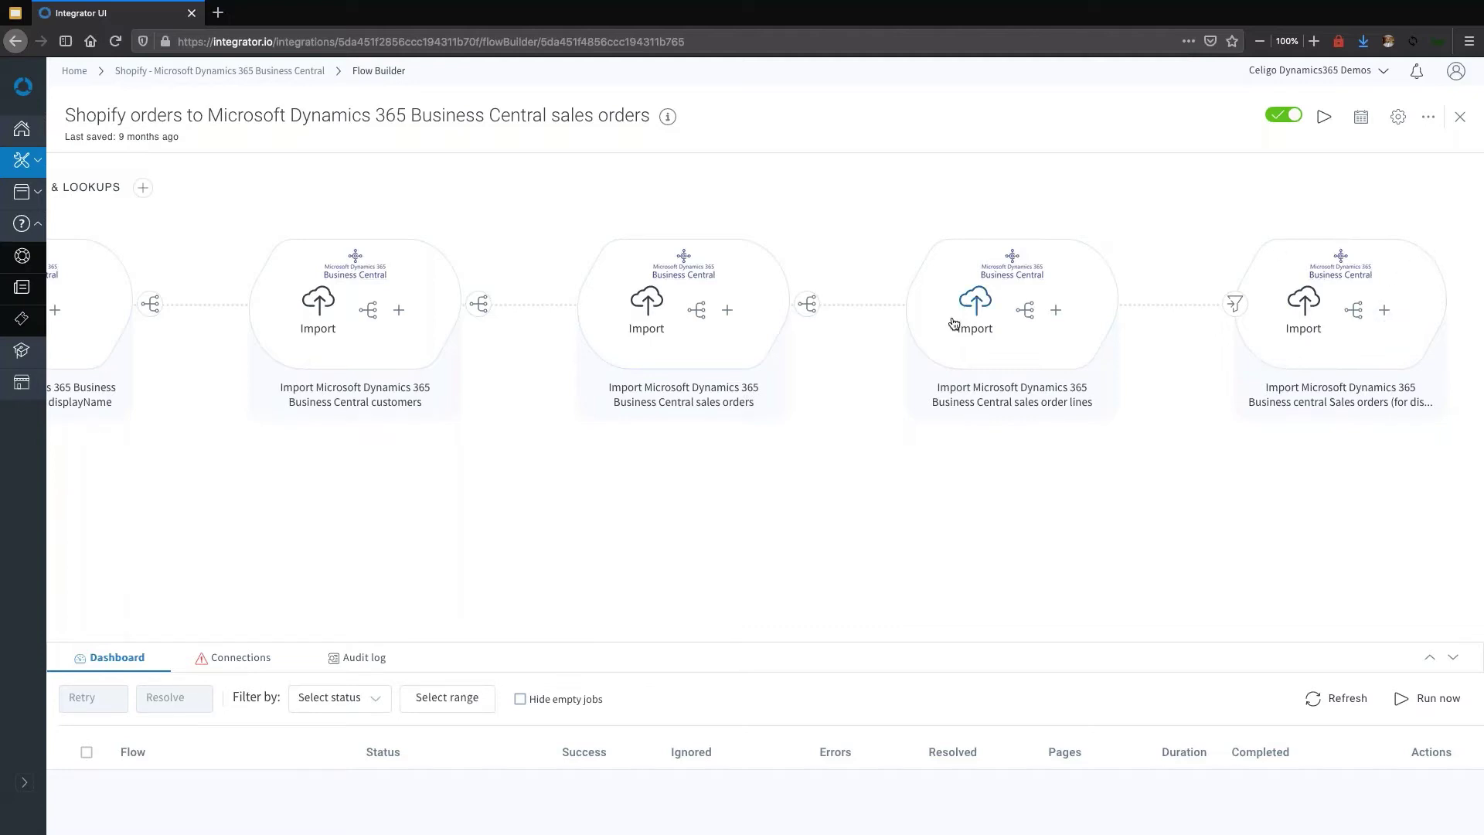
mouse_move(1114, 246)
mouse_move(1427, 249)
- Open the Business Central sales orders import and review its connection, form view and record import settings
click(646, 313)
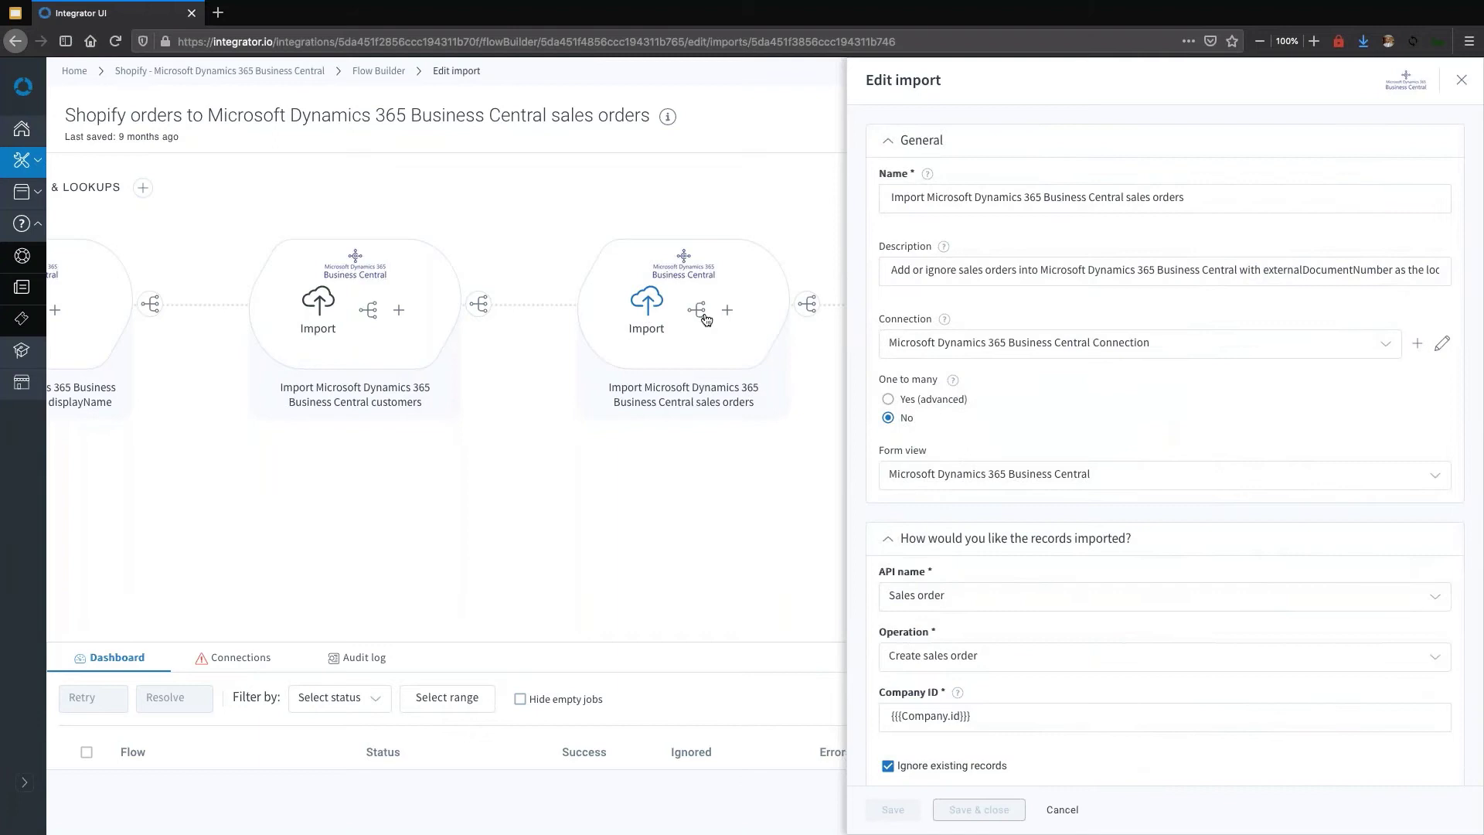
scroll(974, 492, down, 2)
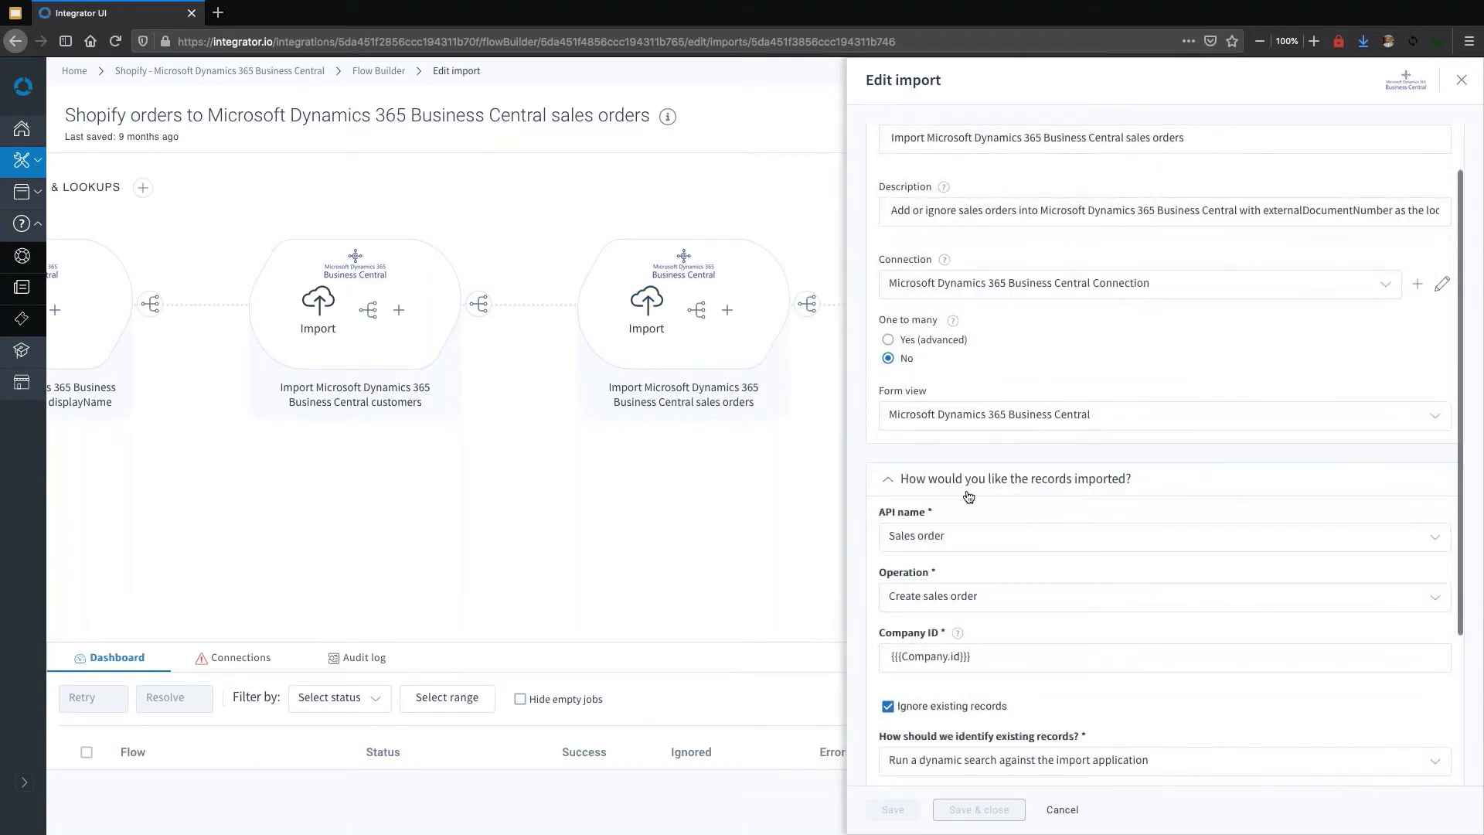
scroll(932, 542, down, 1)
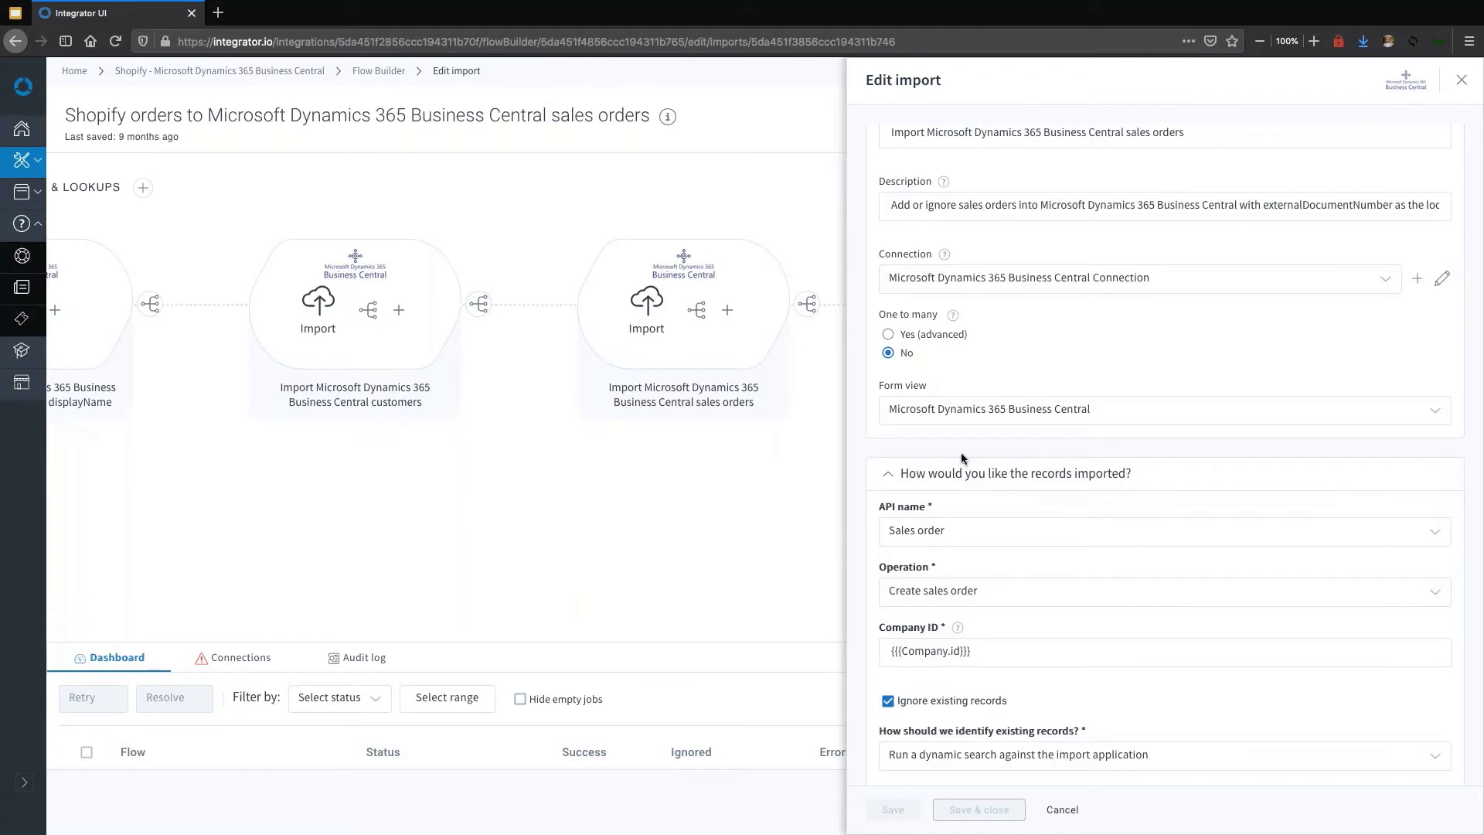
scroll(961, 456, down, 1)
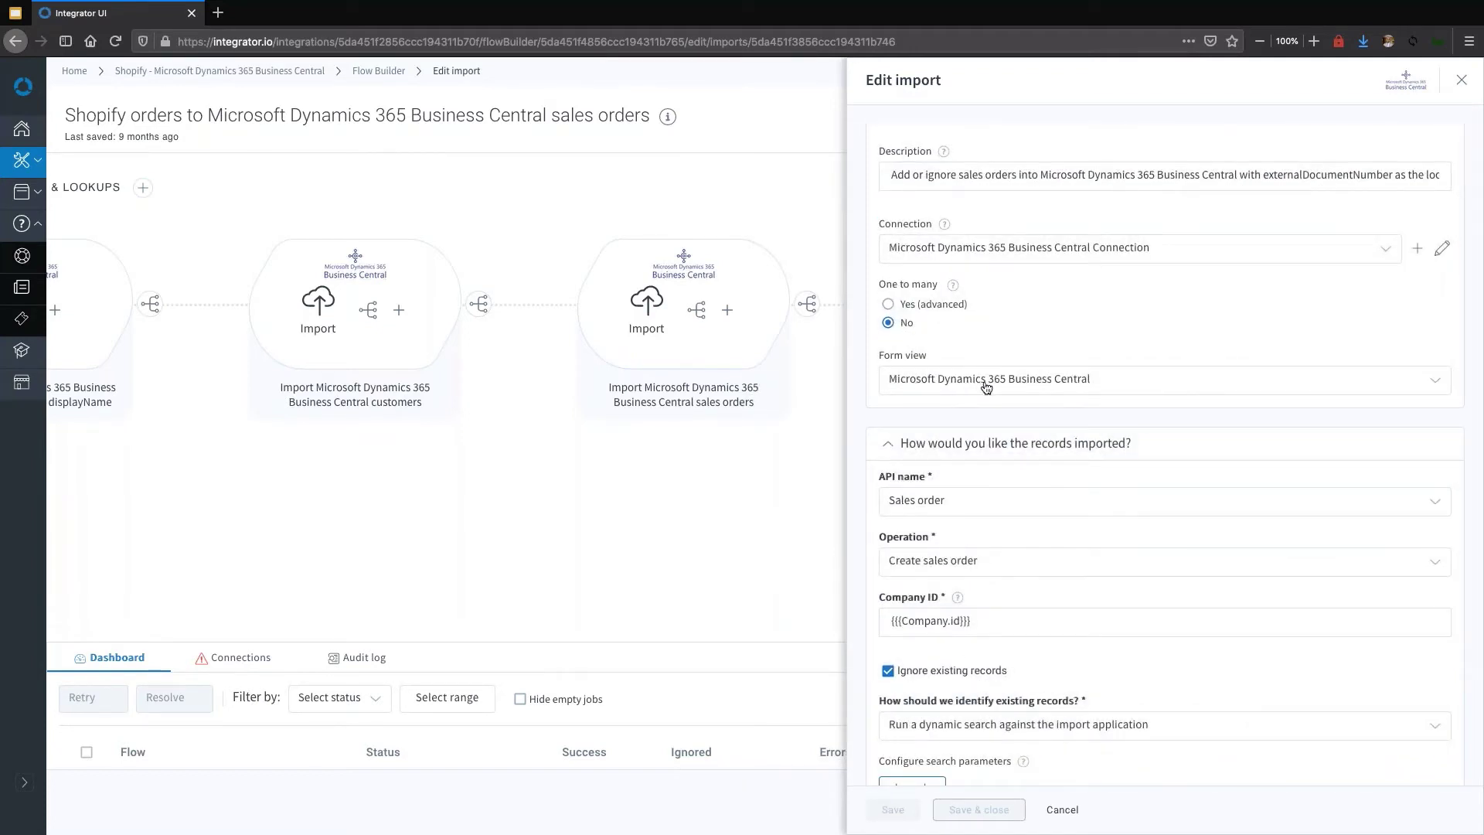
scroll(954, 387, down, 2)
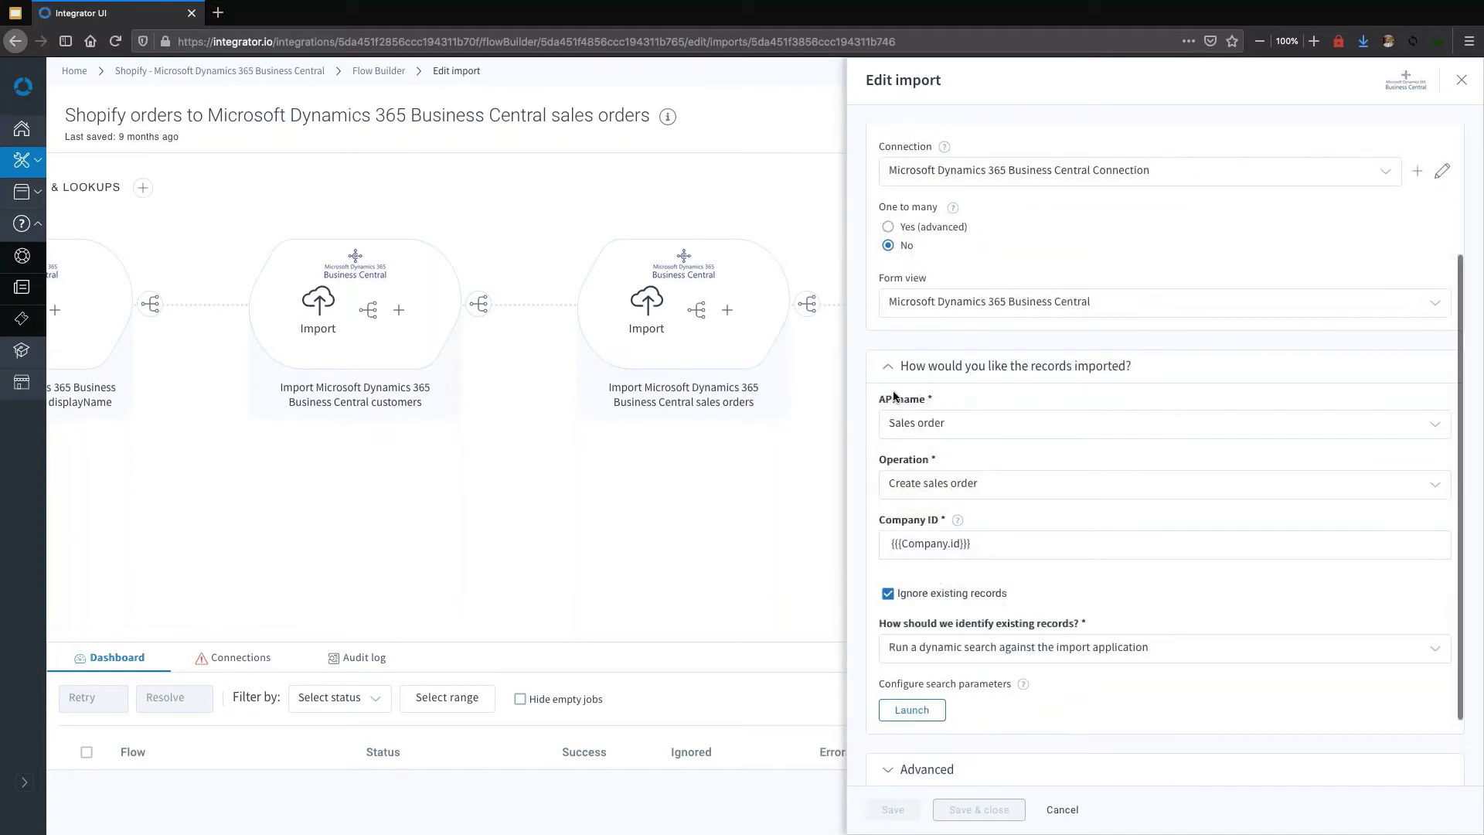
- Review the API name and Operation choices of the sales orders import, and close it without changes
click(913, 432)
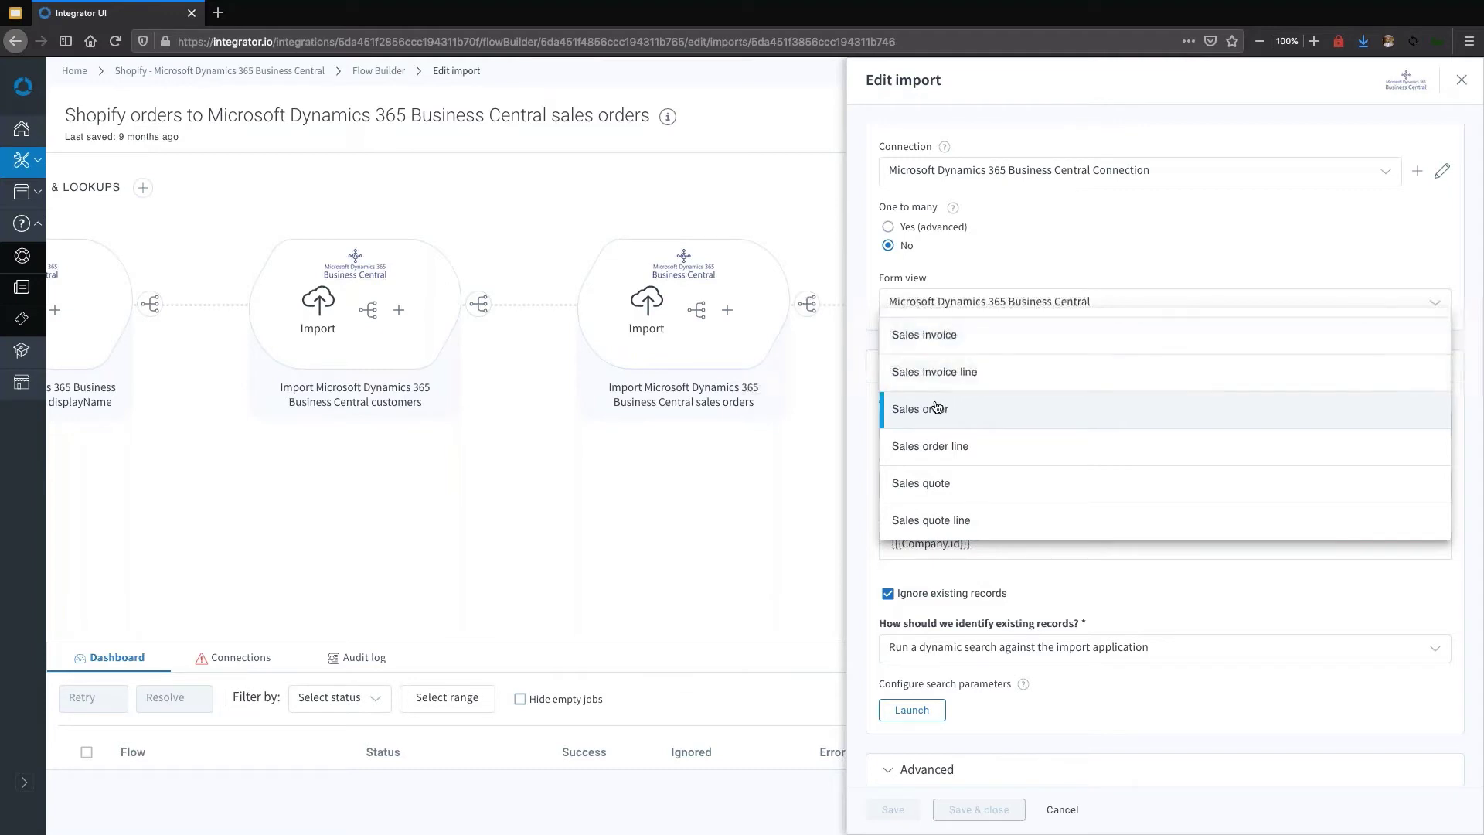
click(858, 483)
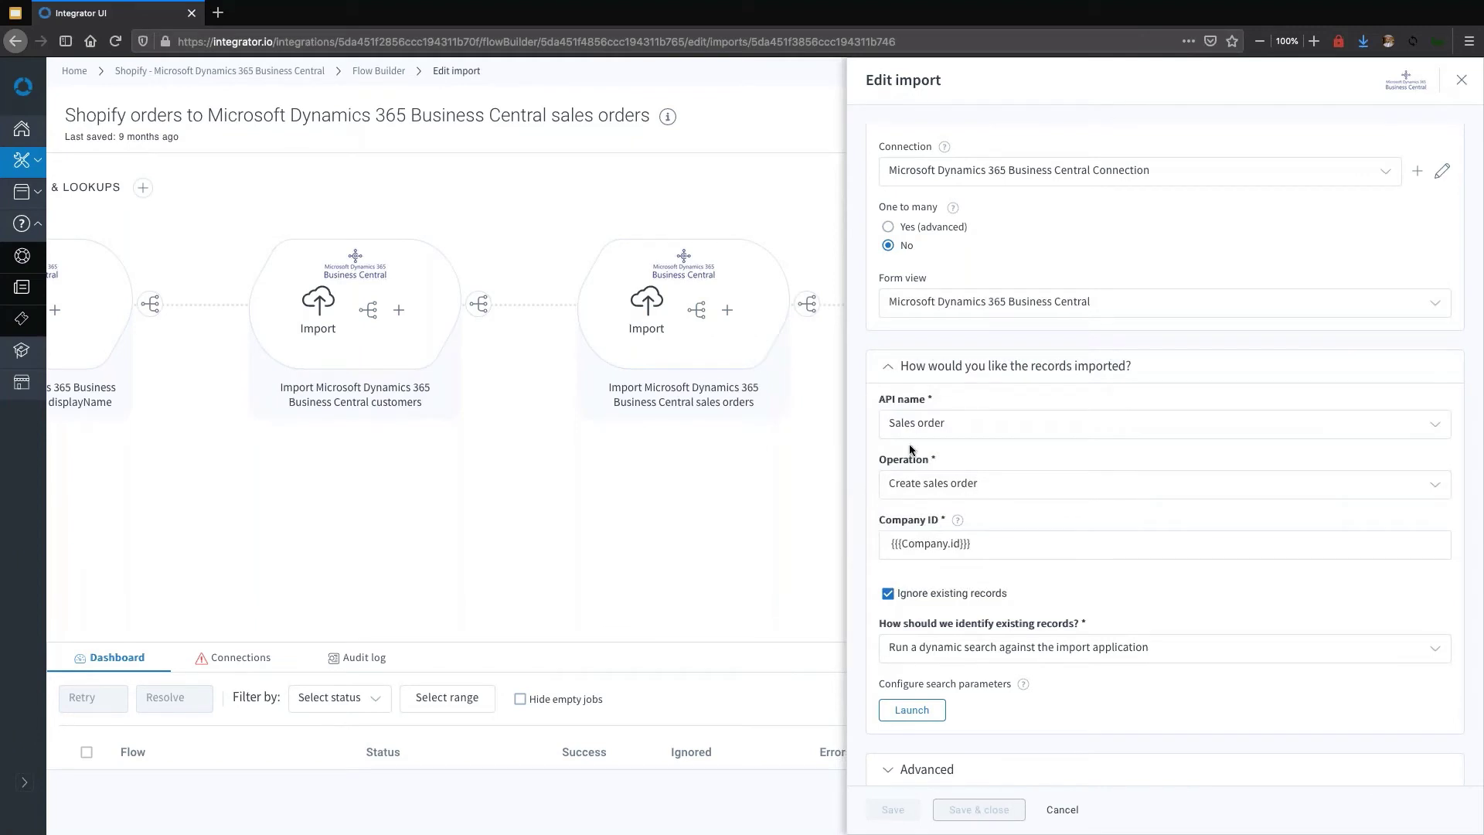
click(918, 491)
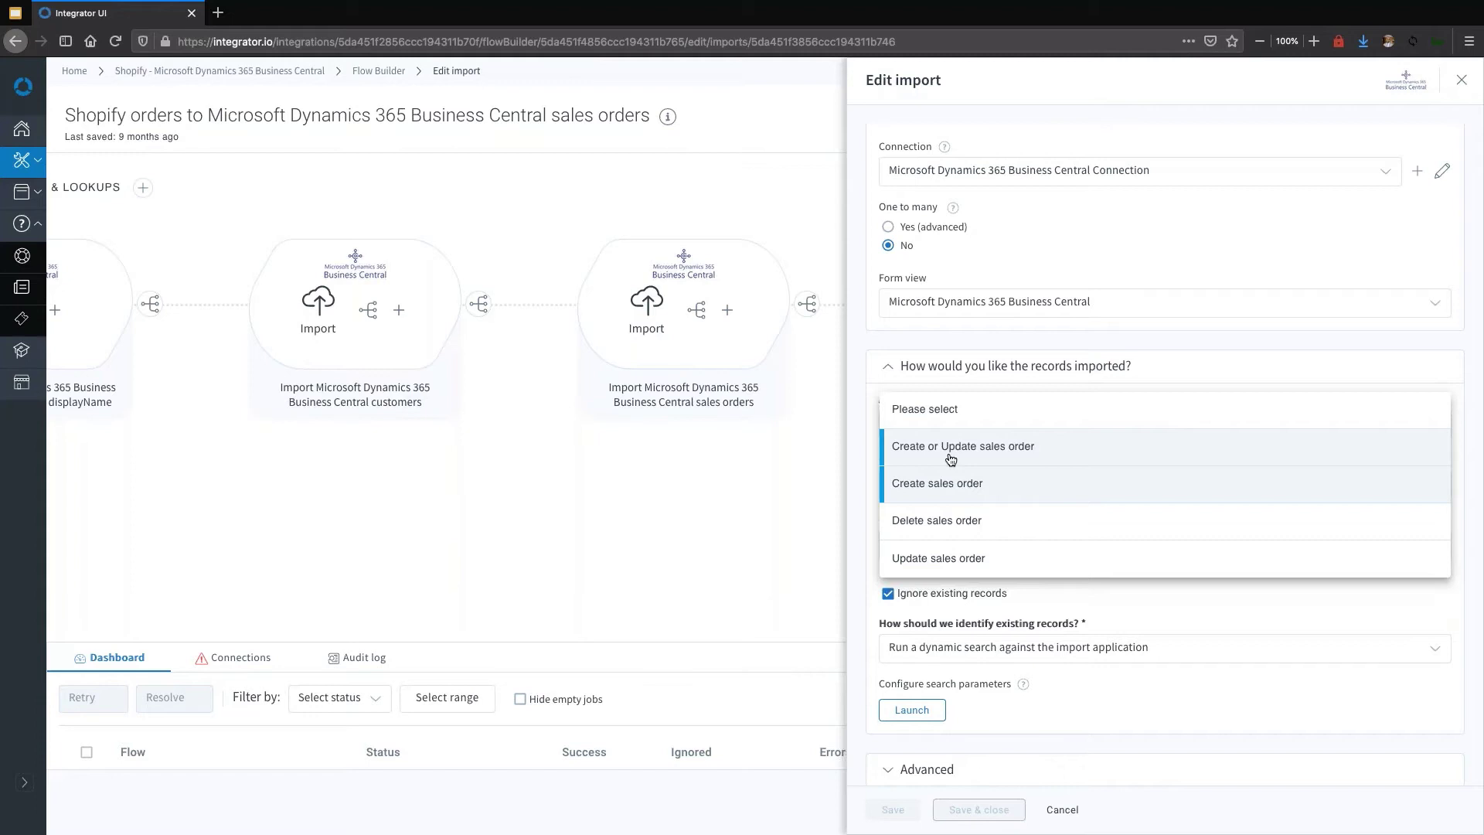
click(986, 693)
scroll(988, 700, down, 2)
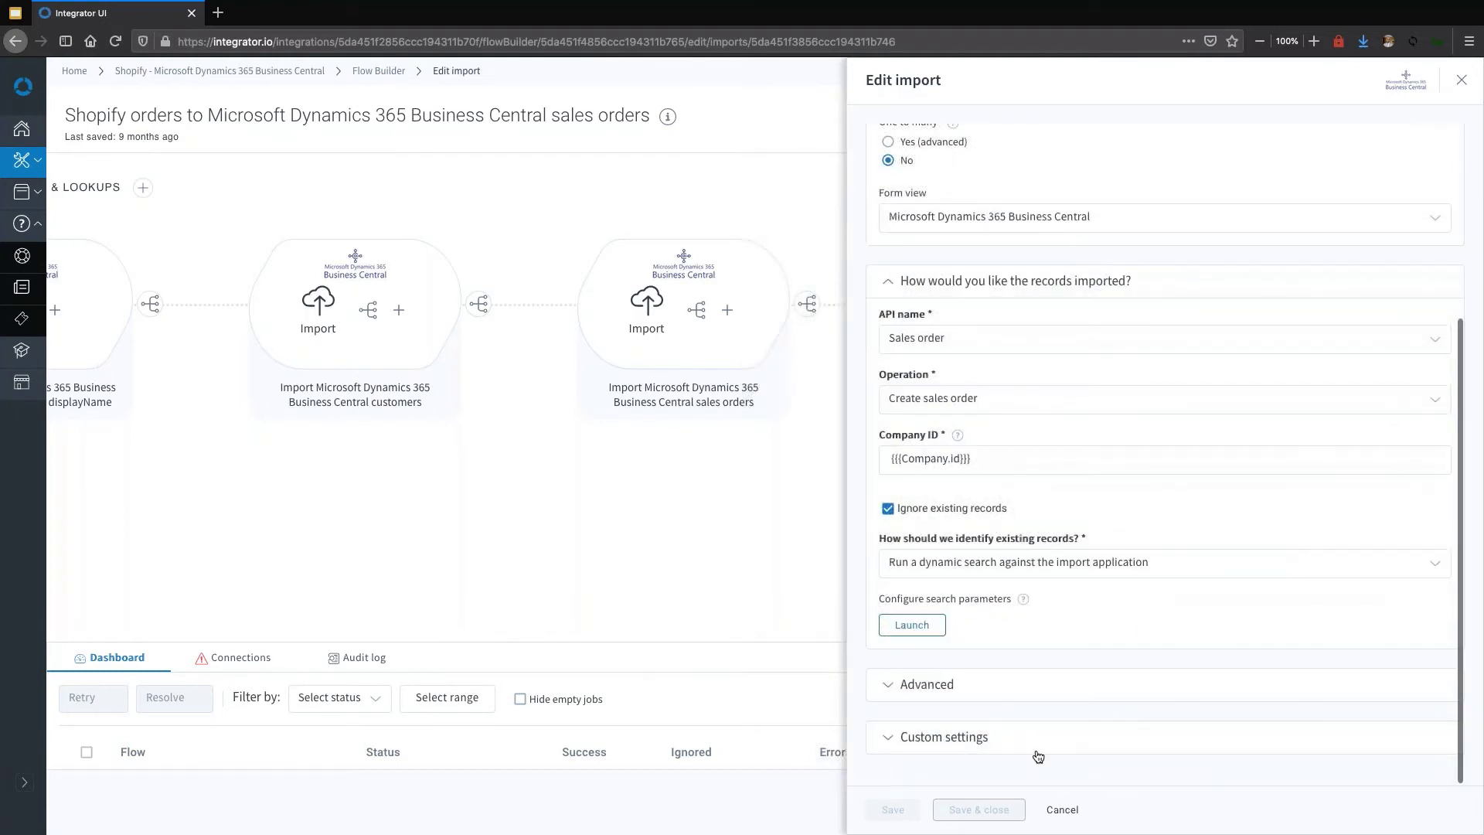
click(1056, 809)
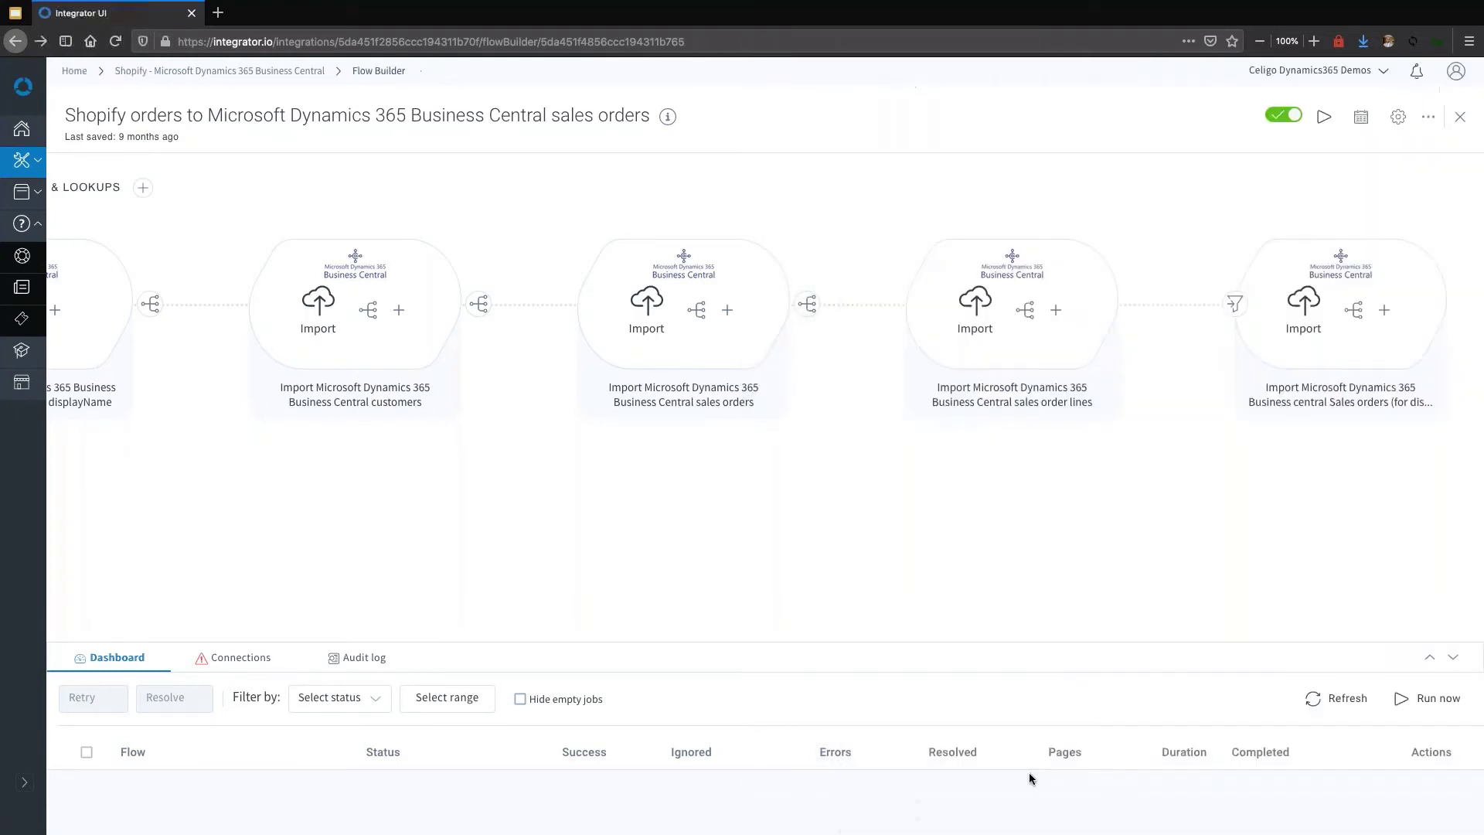
- Open the sales orders import mapping and try adding a row with "Discoun" as the Business Central import field
click(696, 312)
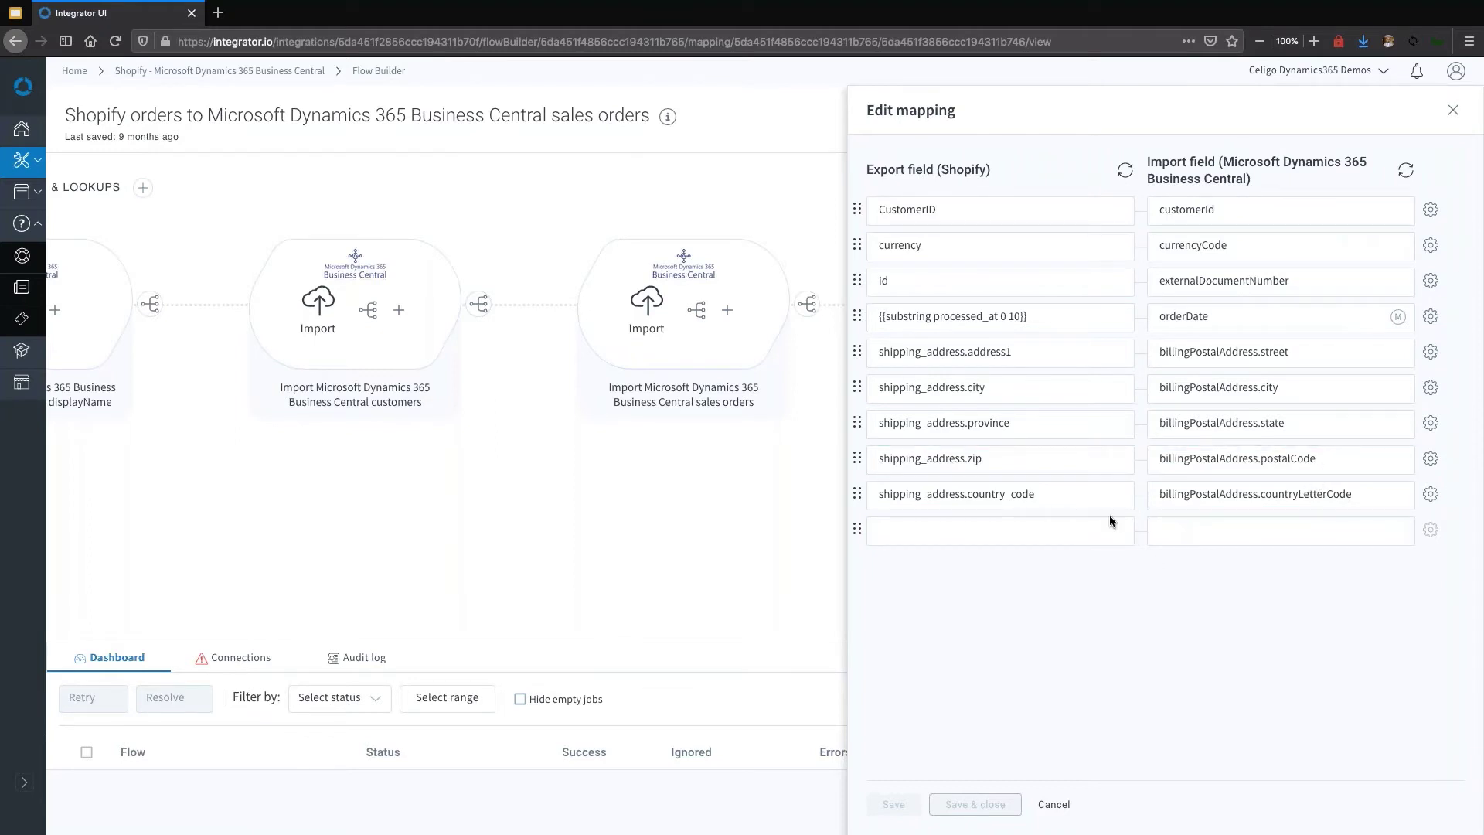
click(1103, 541)
click(1184, 532)
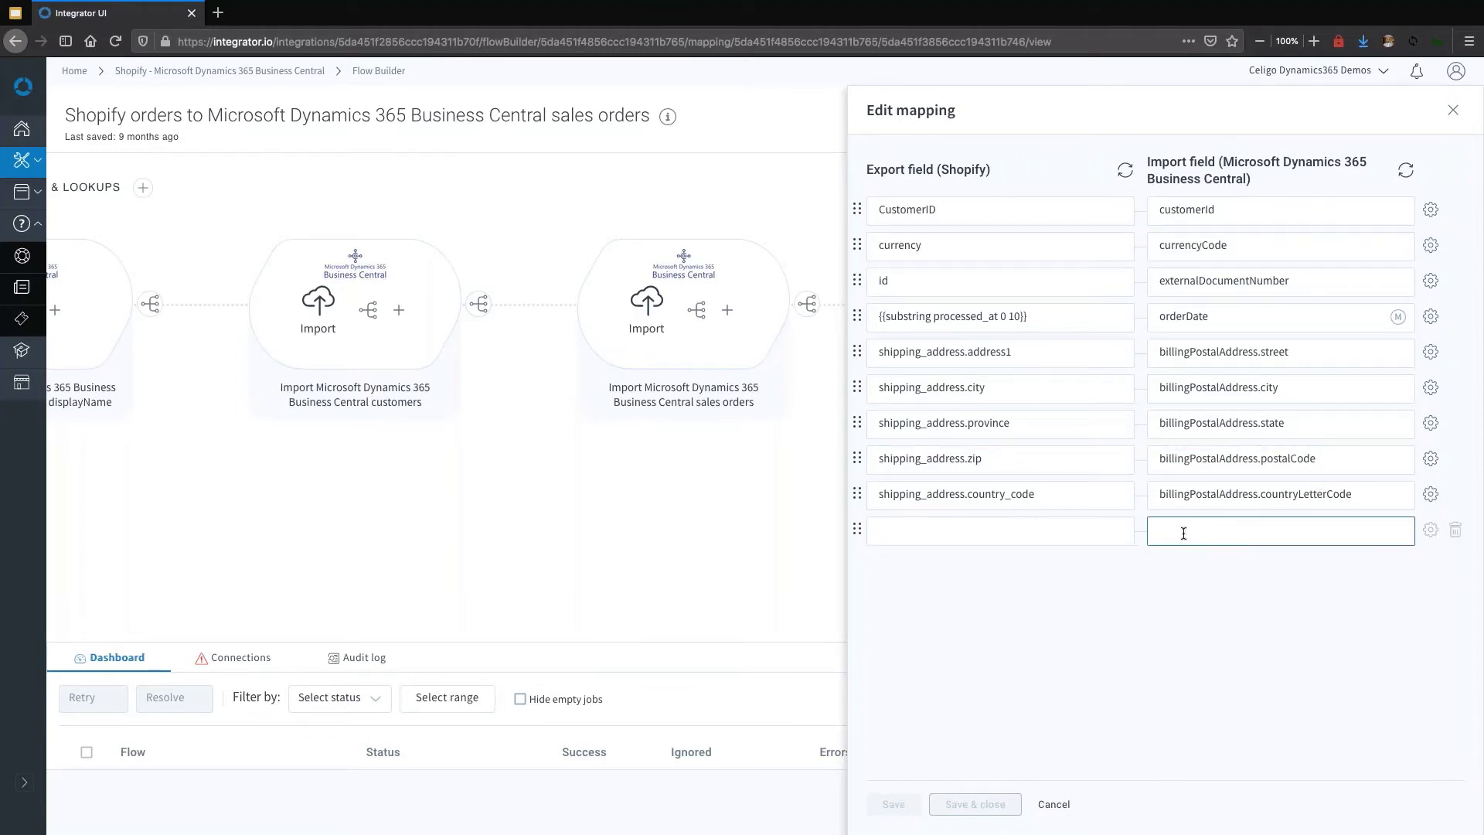
click(1103, 535)
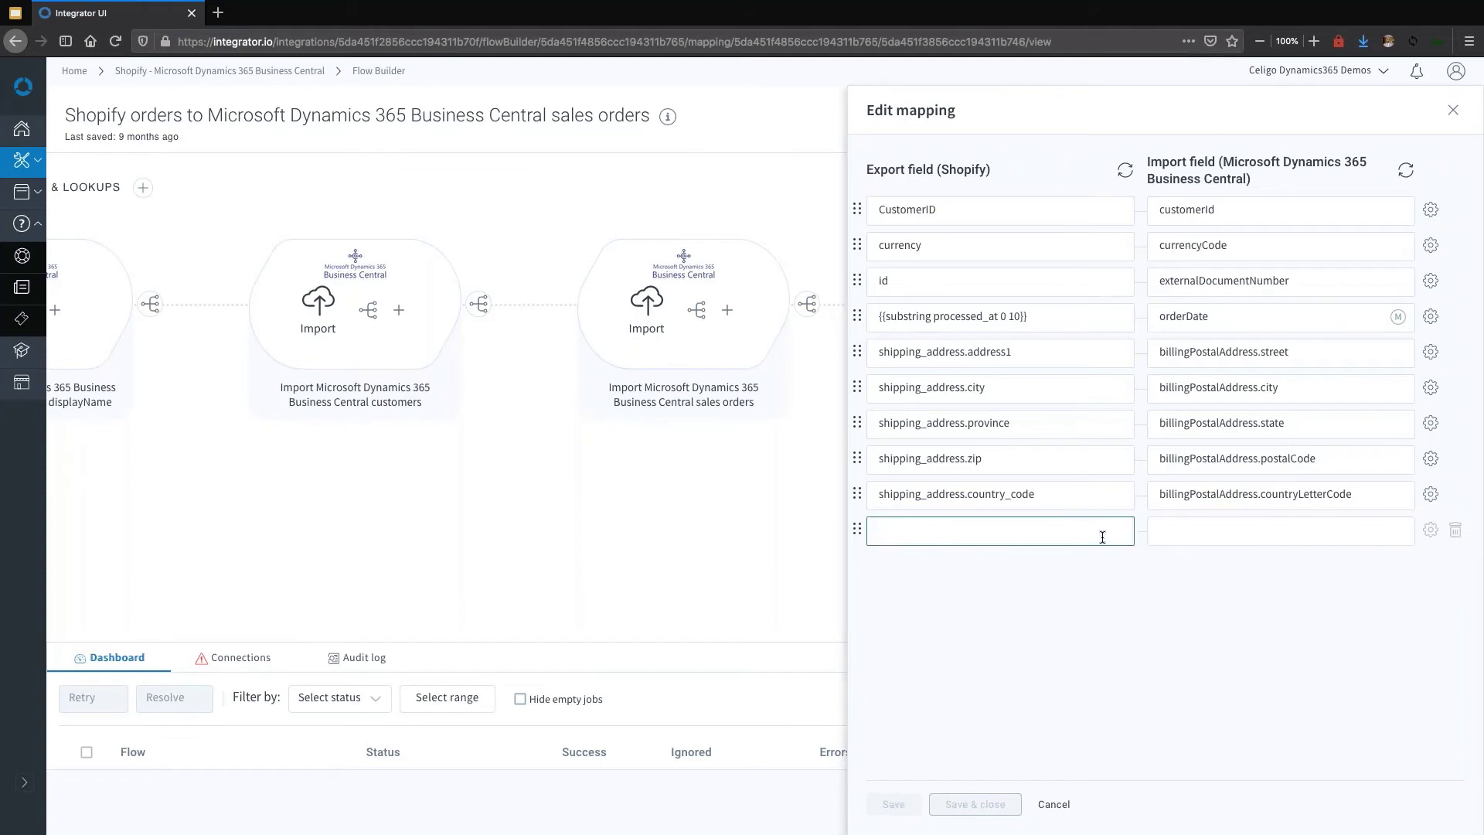
click(1174, 540)
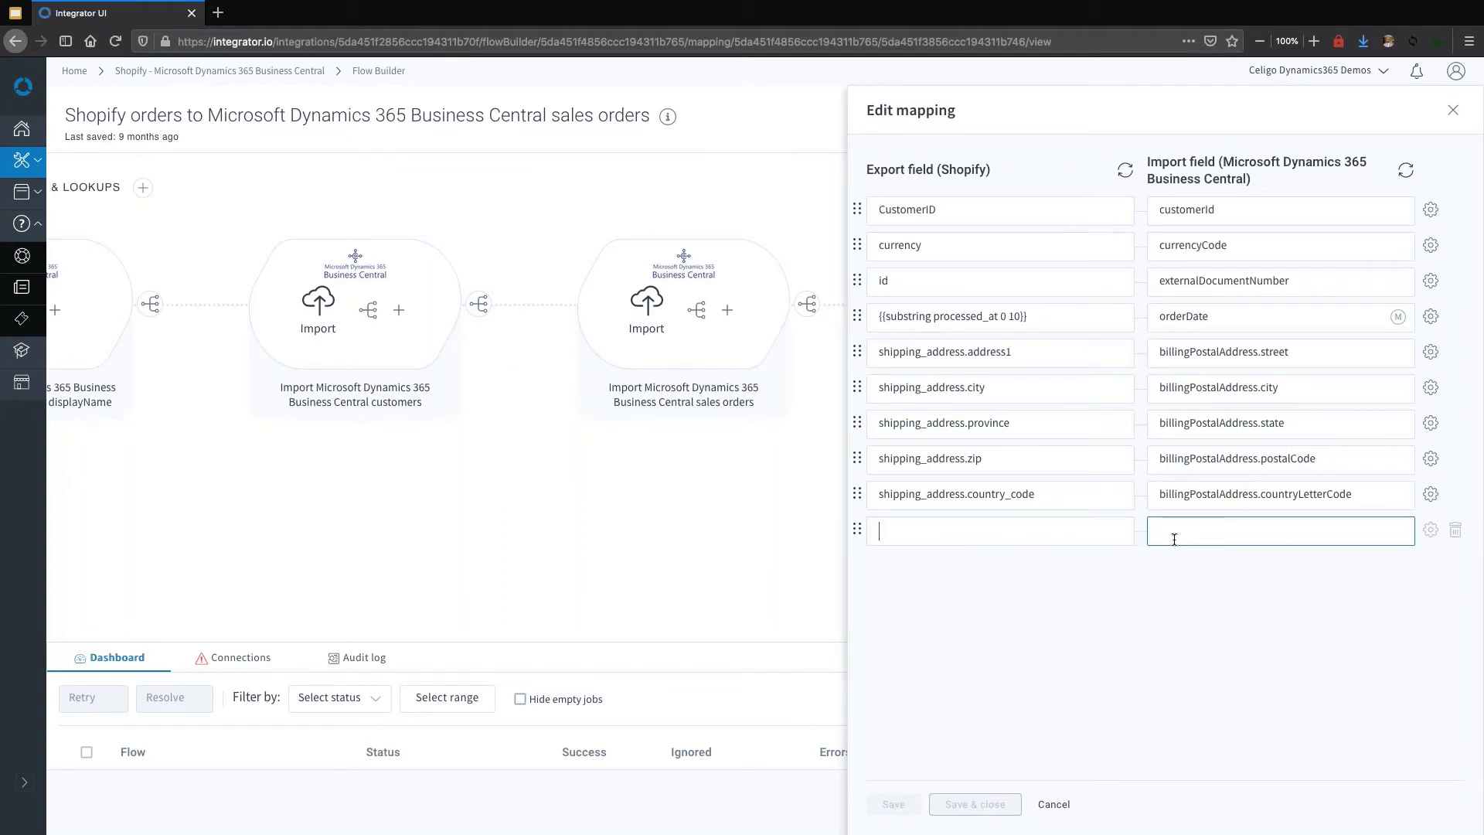
click(1174, 540)
scroll(1248, 568, down, 2)
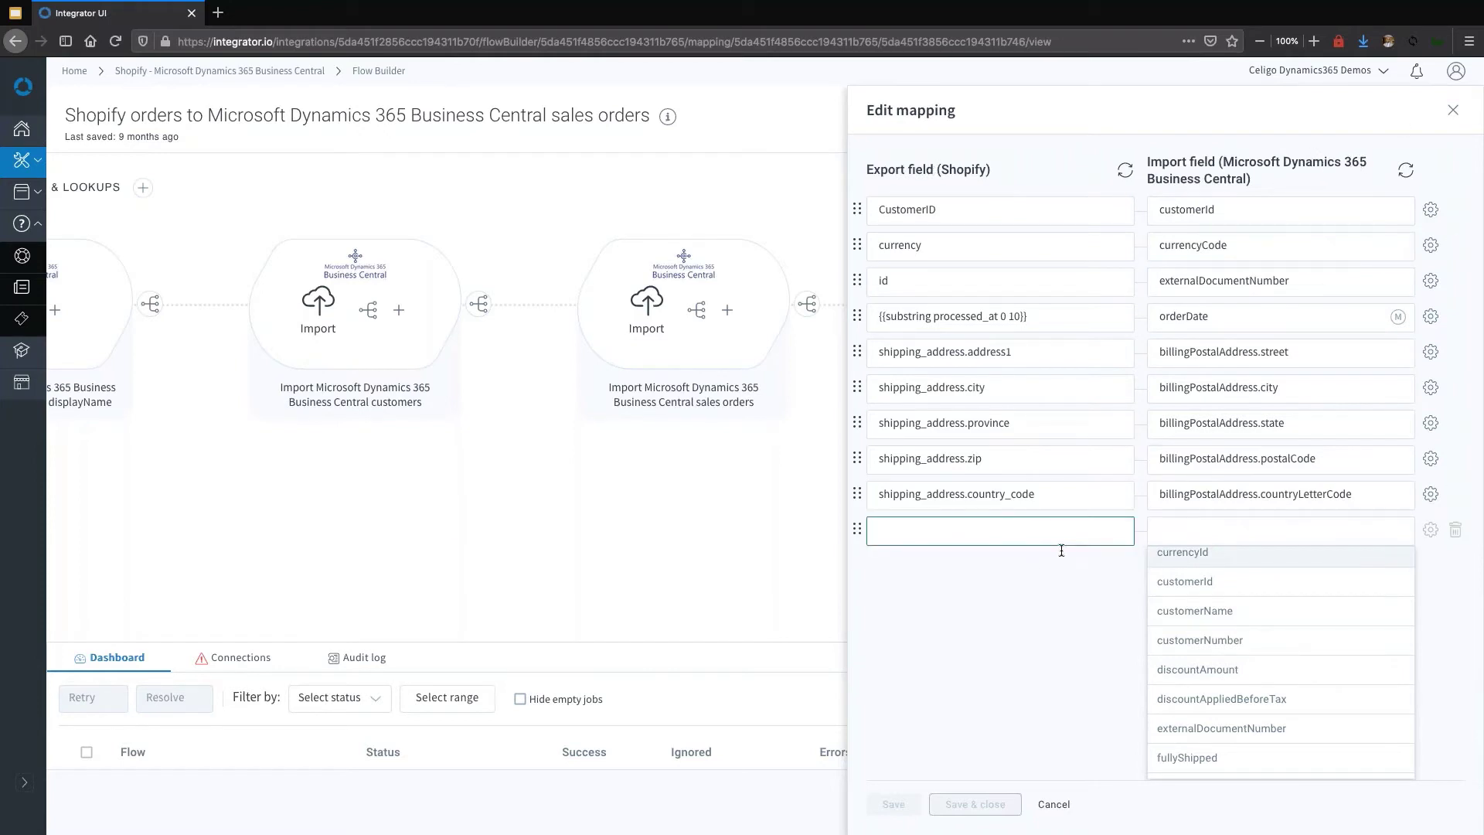
scroll(1277, 672, down, 1)
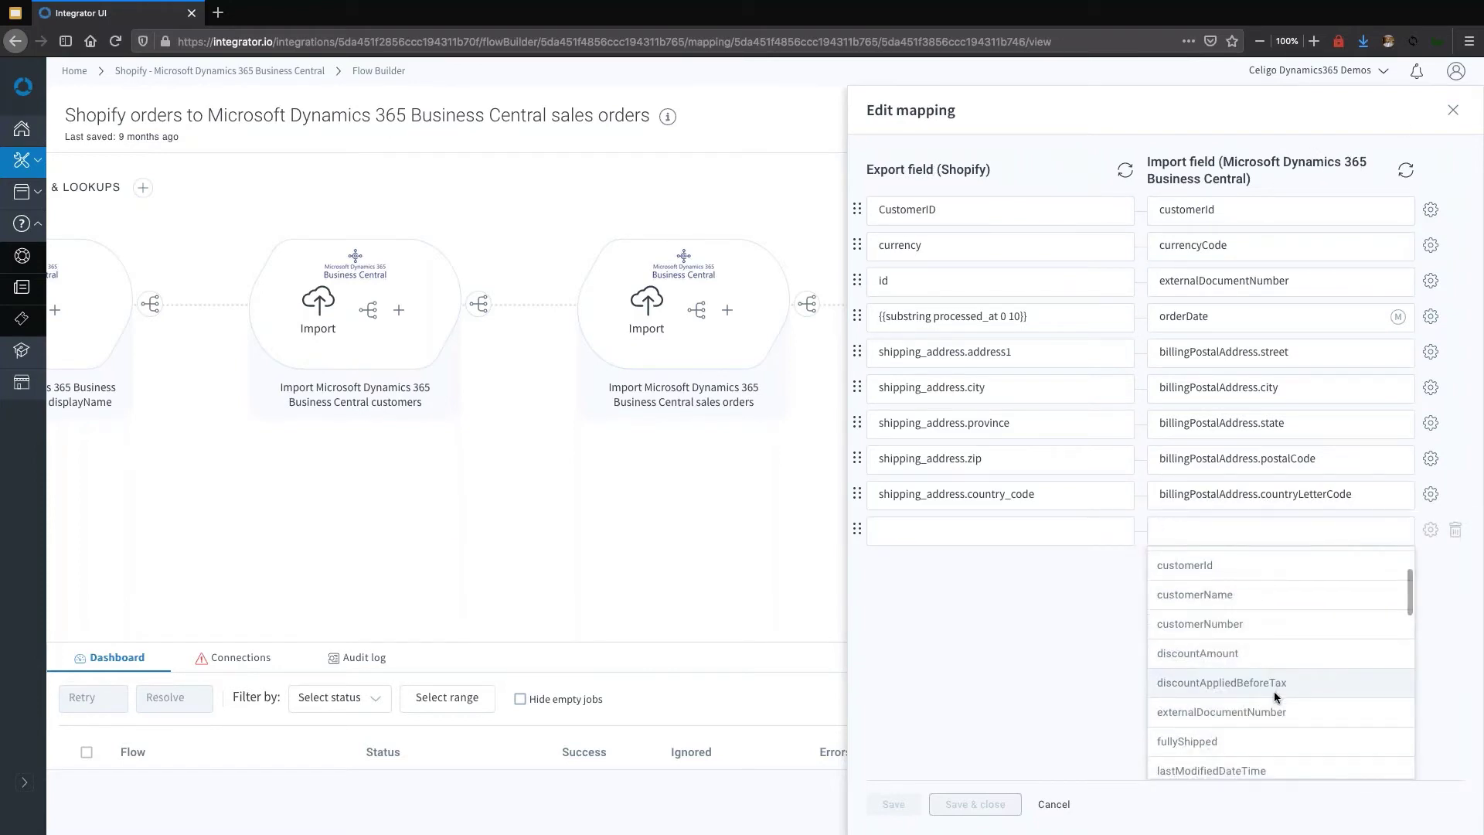
text(Discoun)
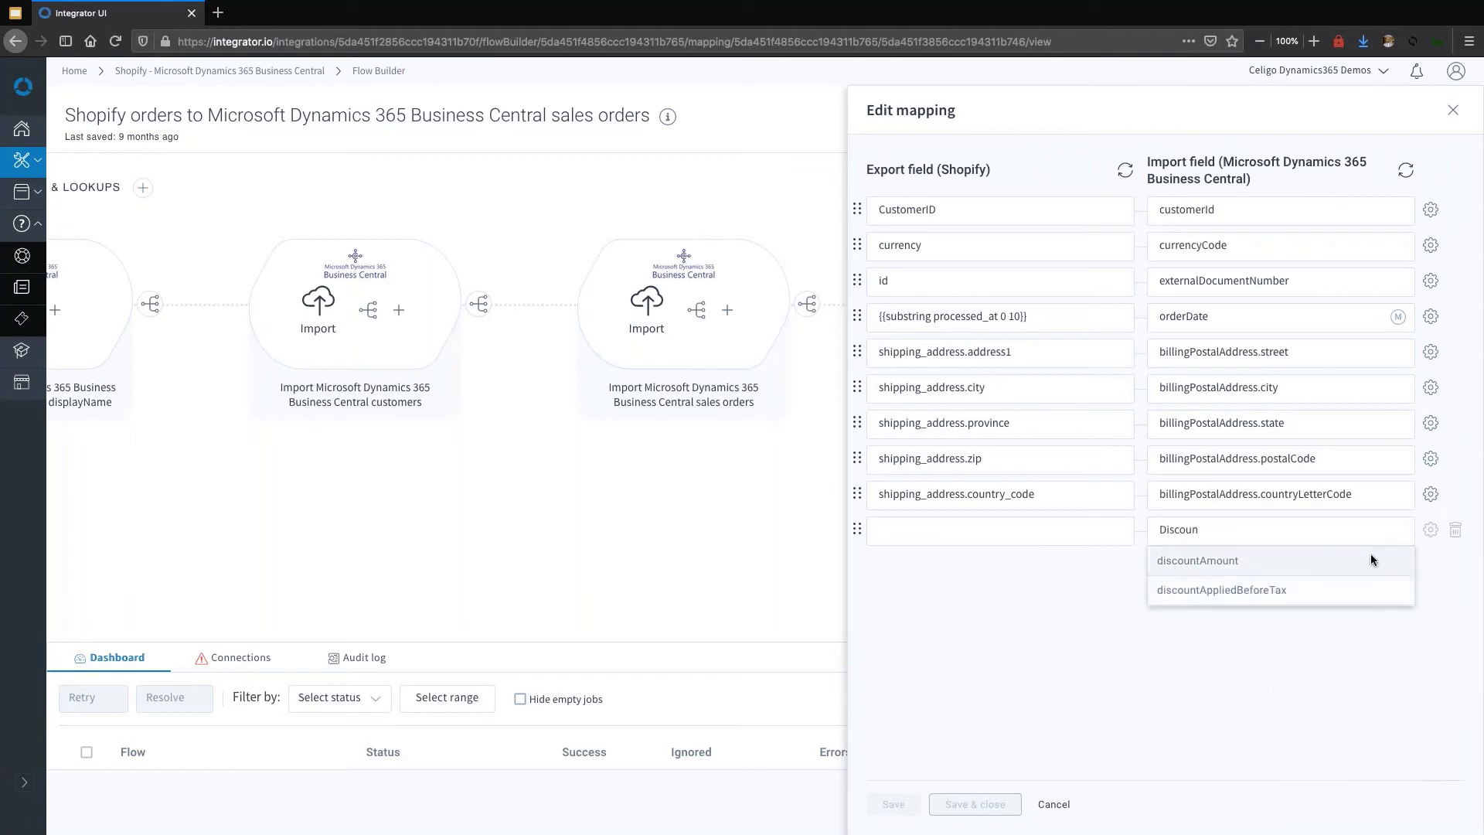
- View the mapping settings of the billingPostalAddress.countryLetterCode field, and close the mapping without saving
click(1429, 494)
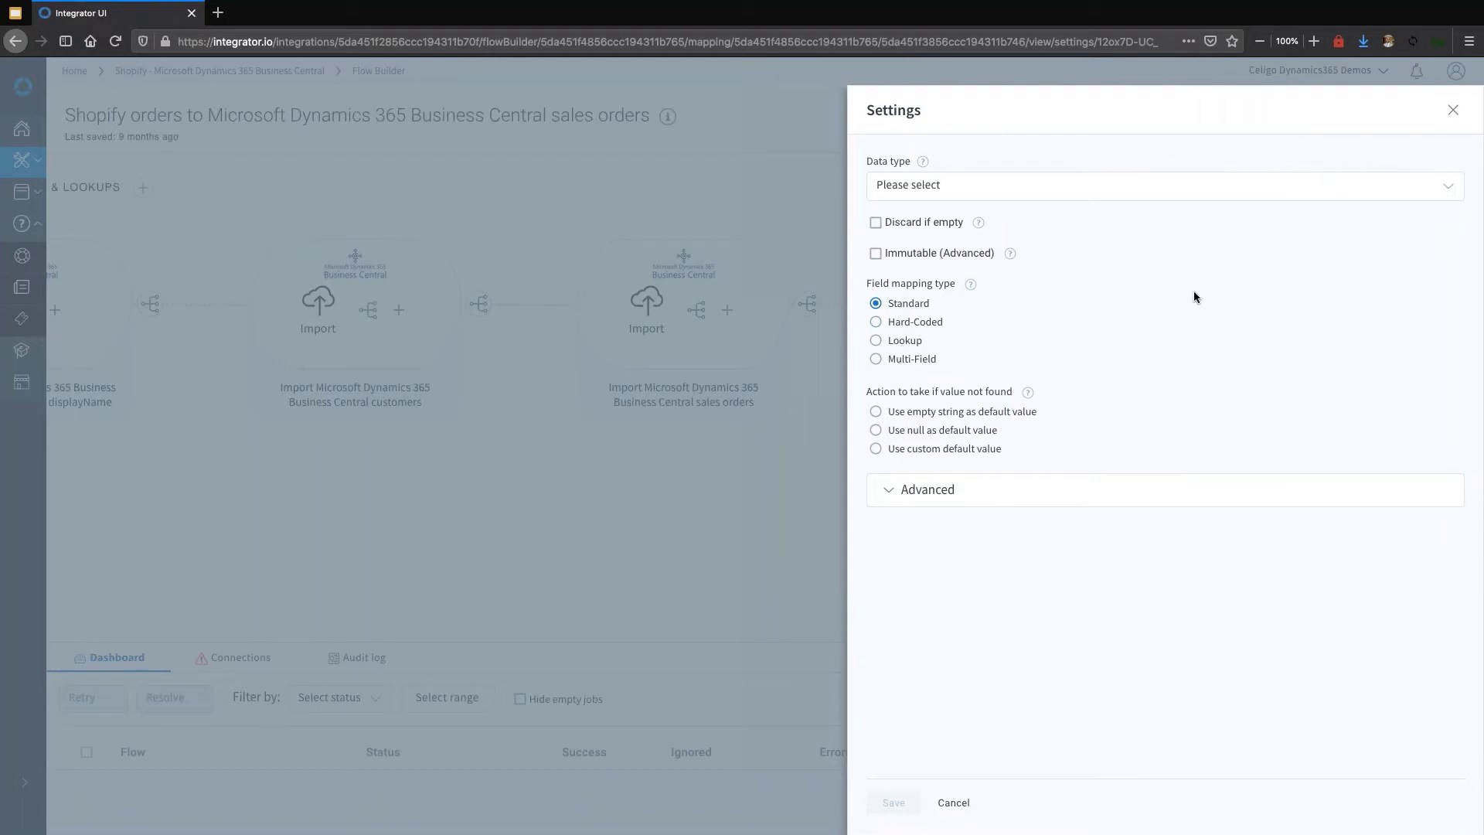
click(1454, 112)
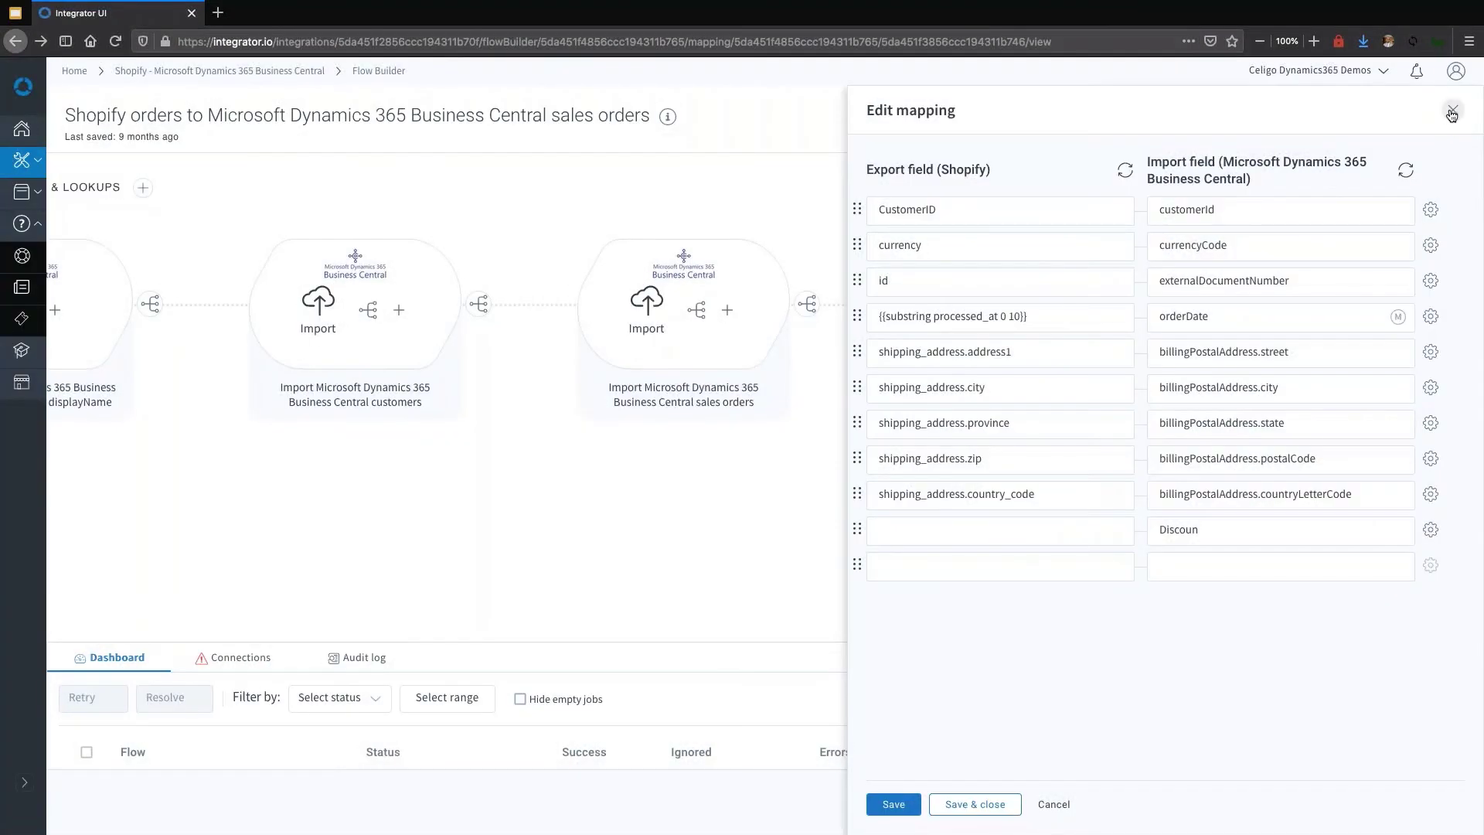
click(1454, 112)
- Look back over the flow to its Shopify source and return to the integration's list of flows
scroll(1037, 551, left, 5)
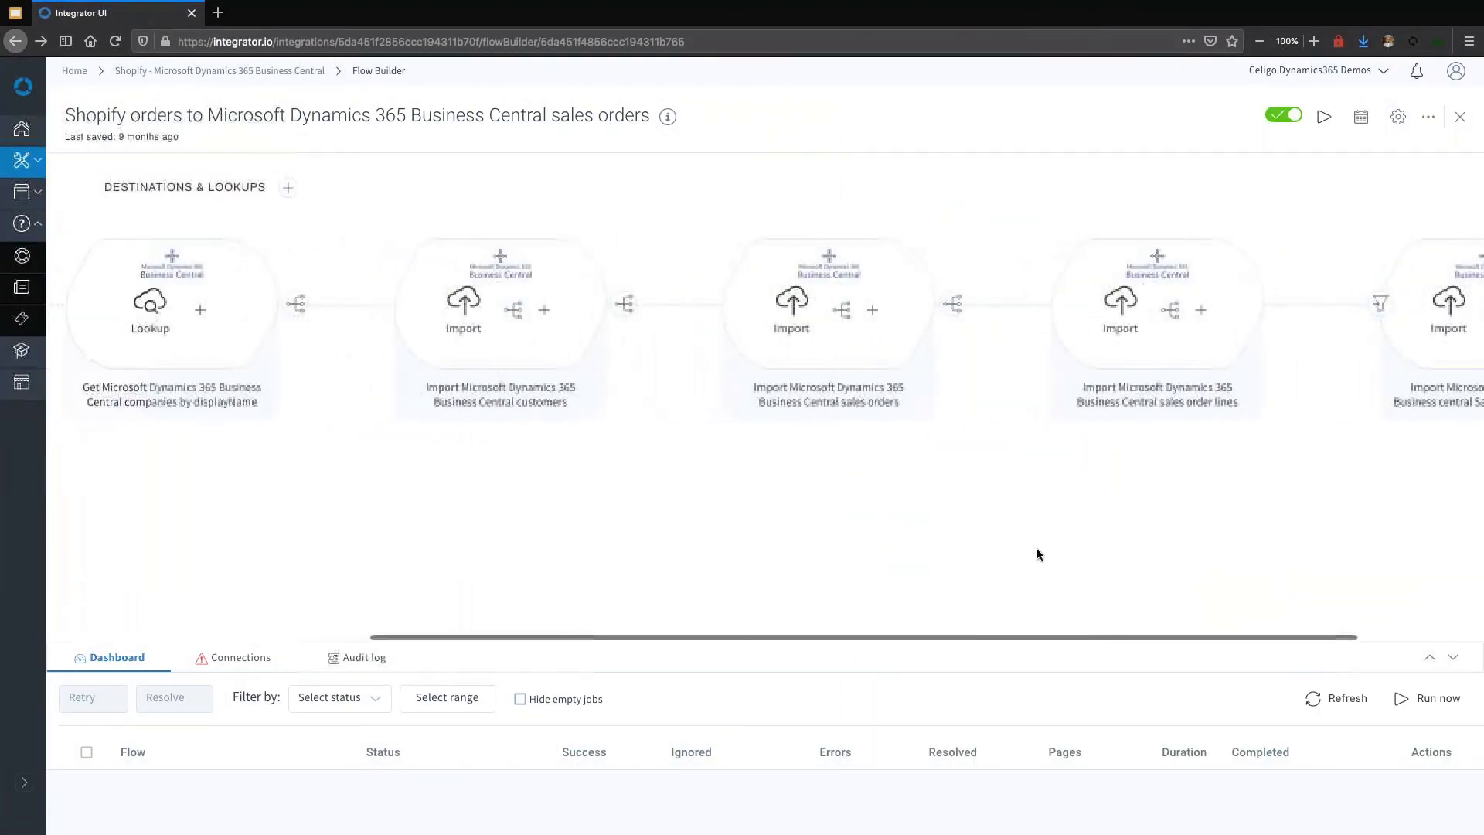
scroll(1037, 554, left, 3)
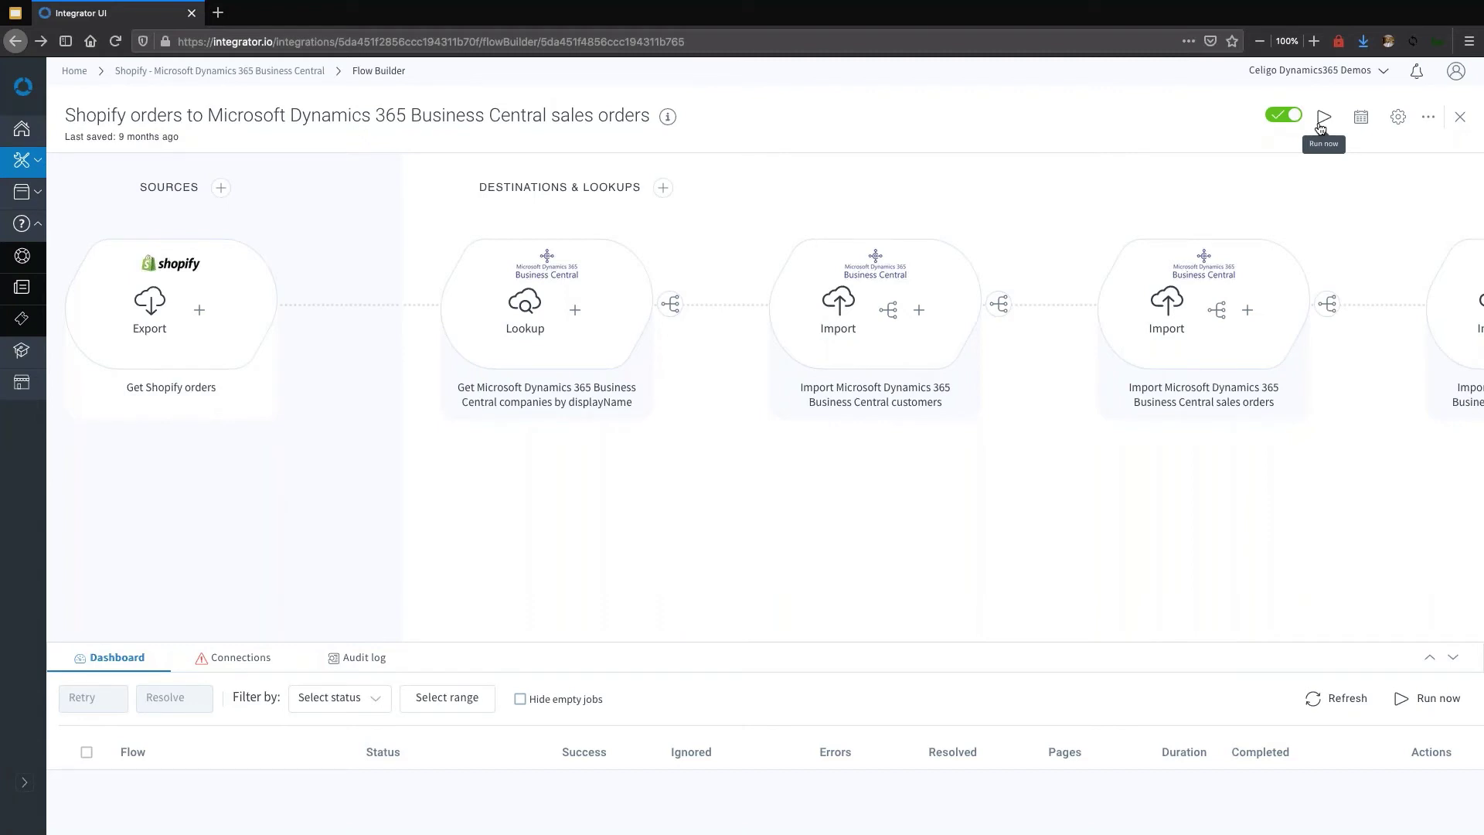
click(1461, 118)
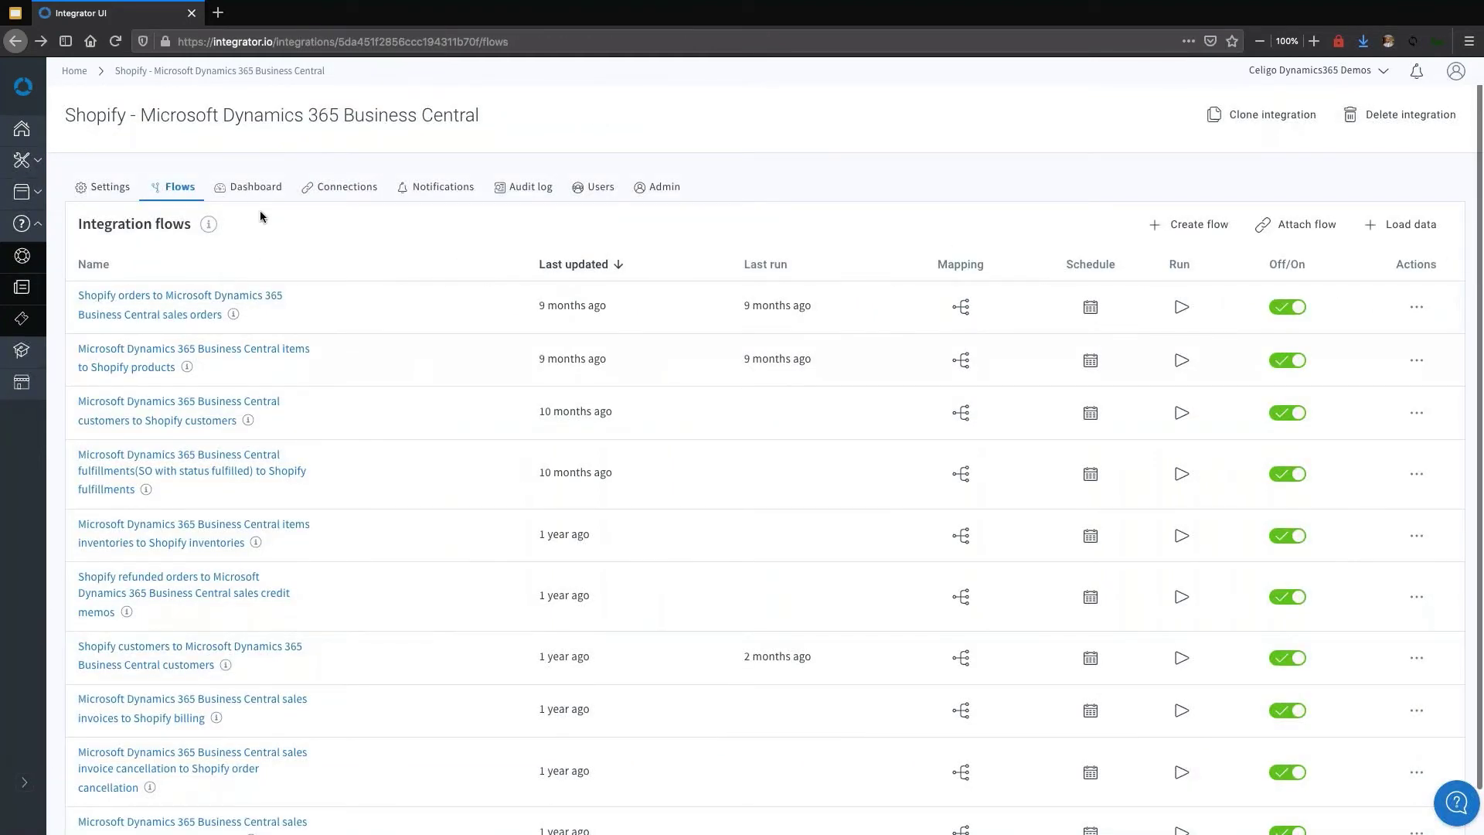
- Open the integration's dashboard and review the flows offered by its flow filter without choosing one
click(244, 194)
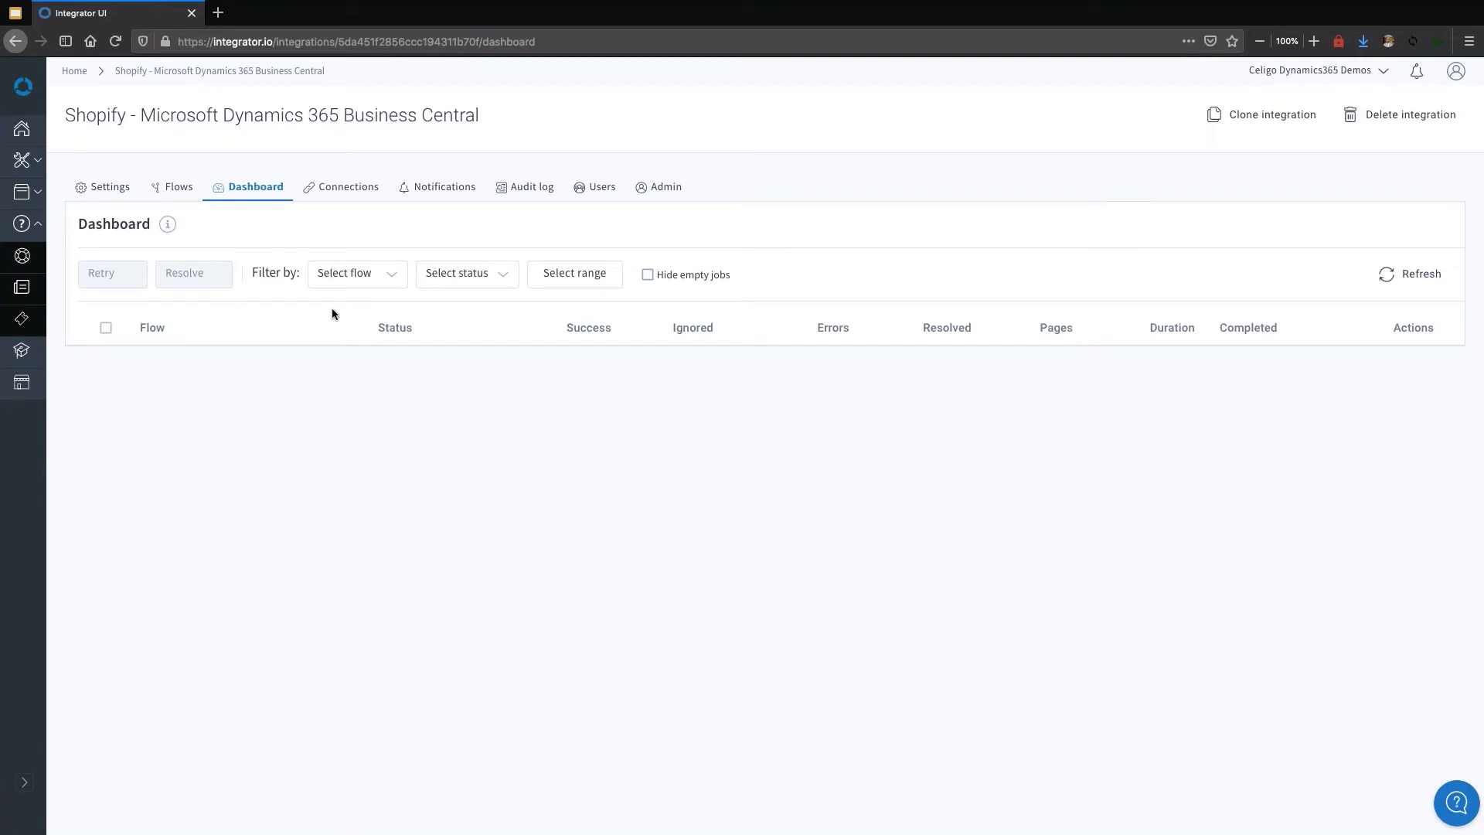
click(386, 280)
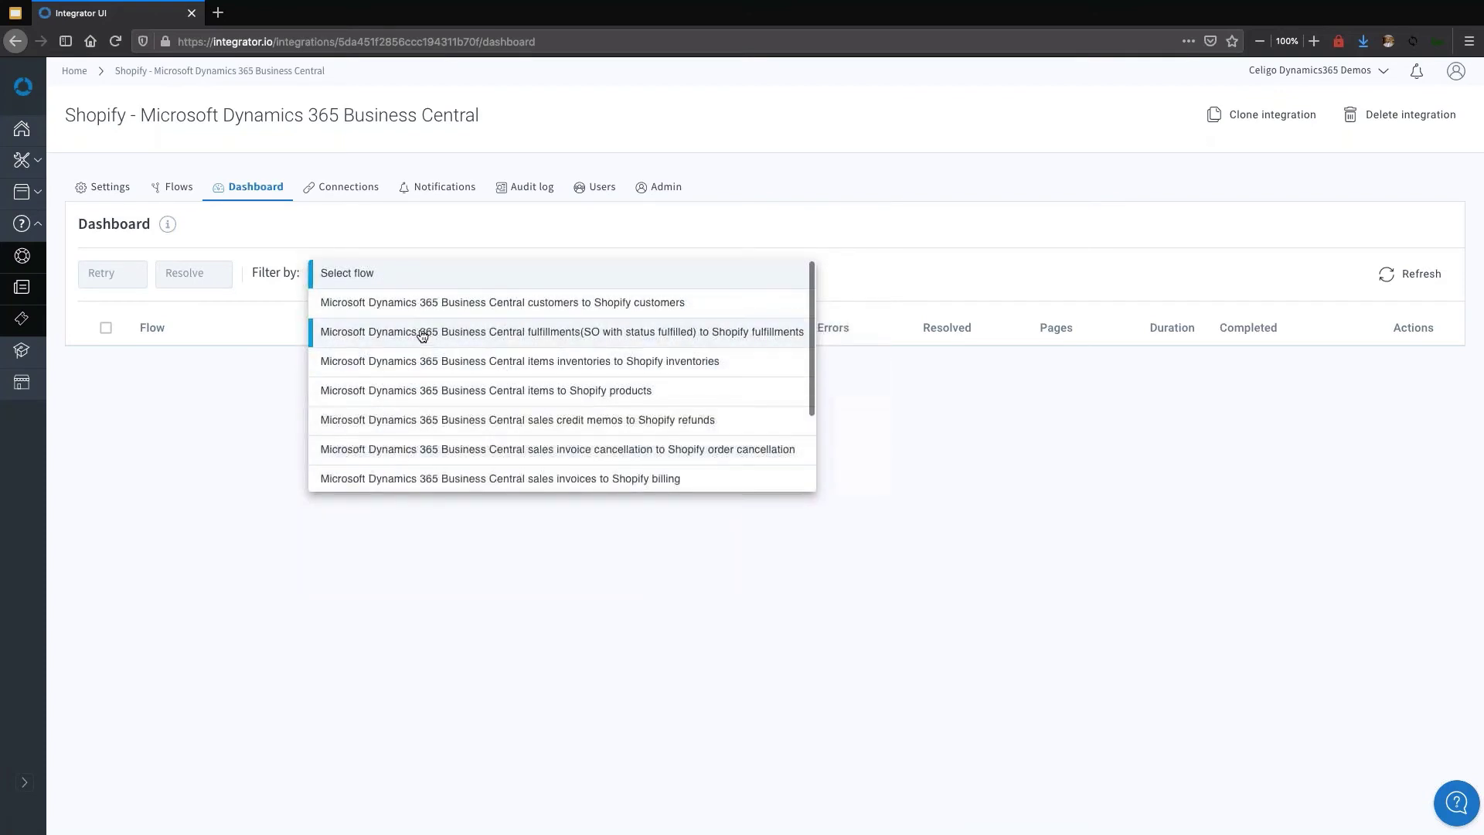
click(497, 230)
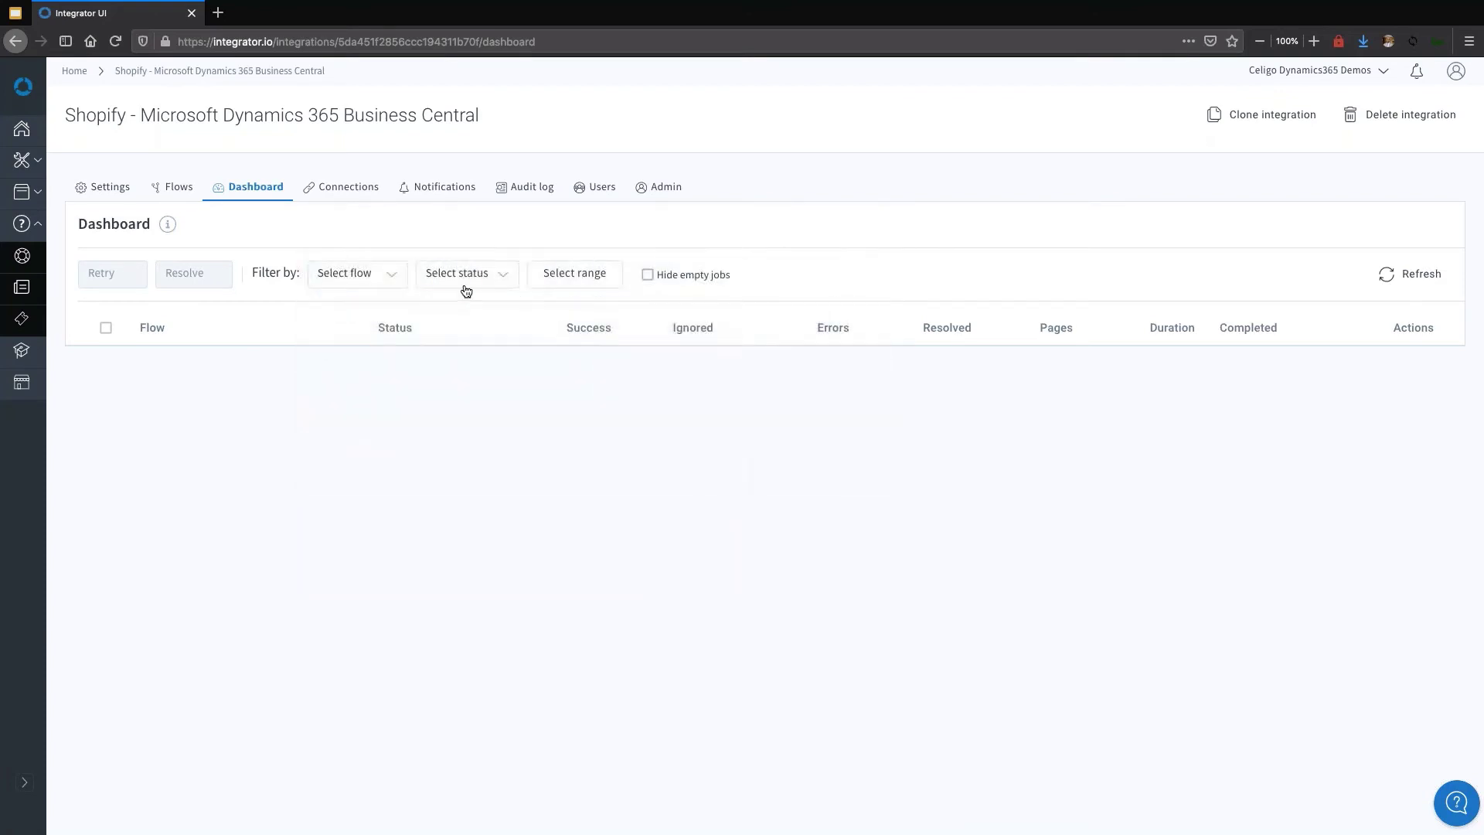
- Filter the dashboard's jobs by the status "Contains error", and reset the status filter
click(463, 280)
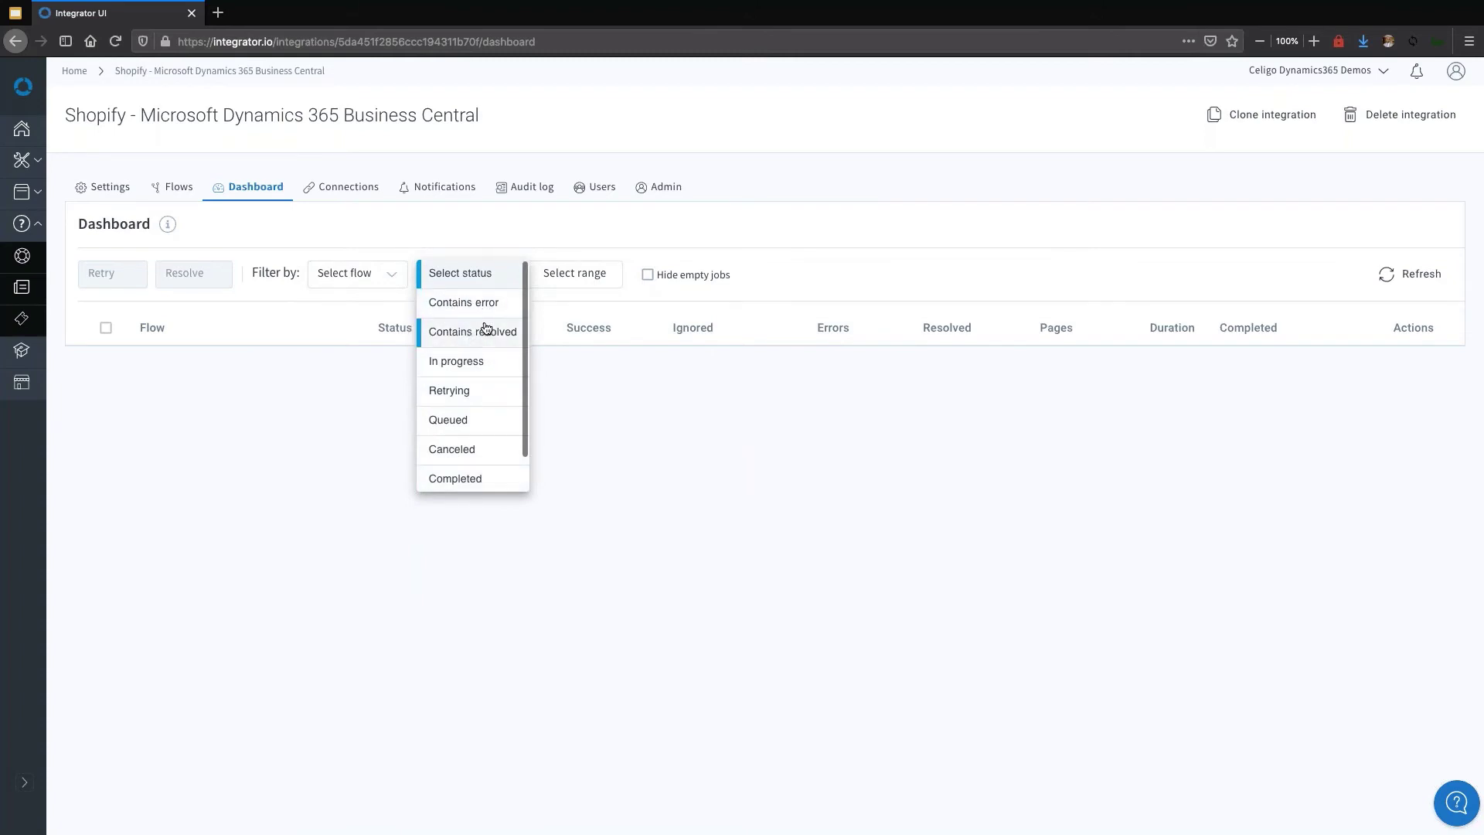
click(482, 304)
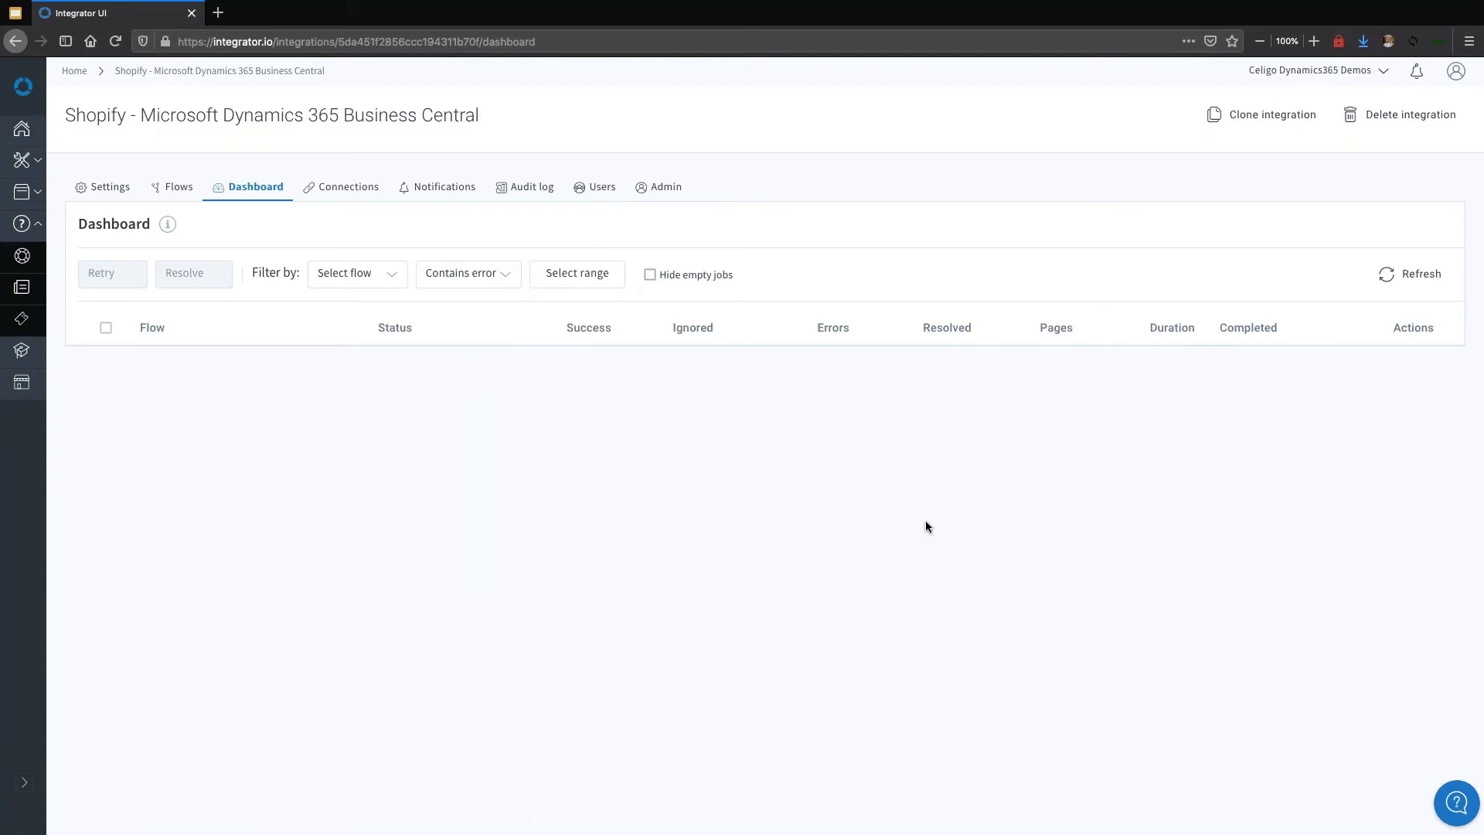
click(490, 276)
click(489, 247)
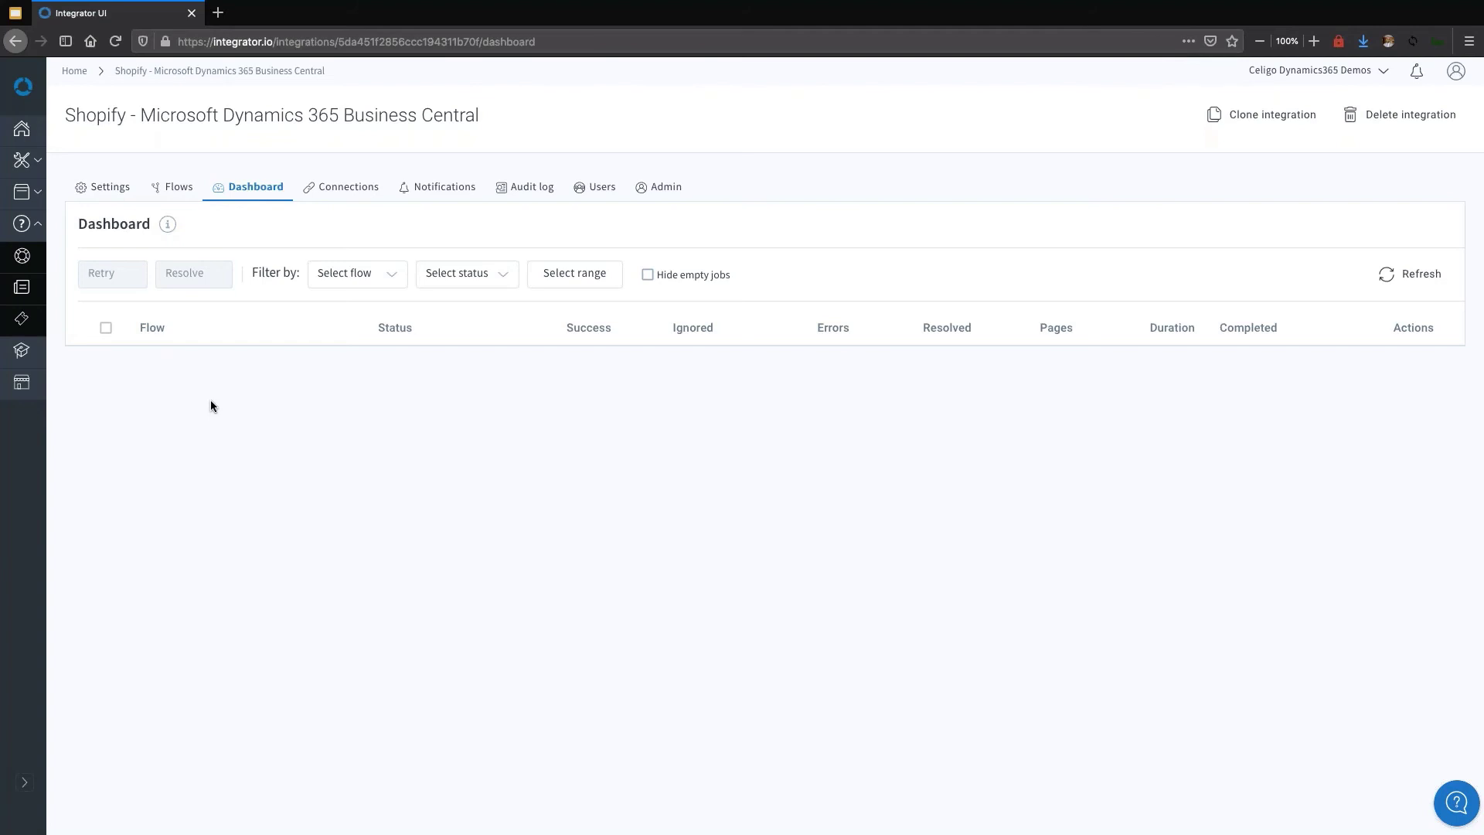
- Select the Shopify orders to Microsoft Dynamics 365 Business Central sales orders flow for job error notifications, and return to the flows list without saving
click(425, 200)
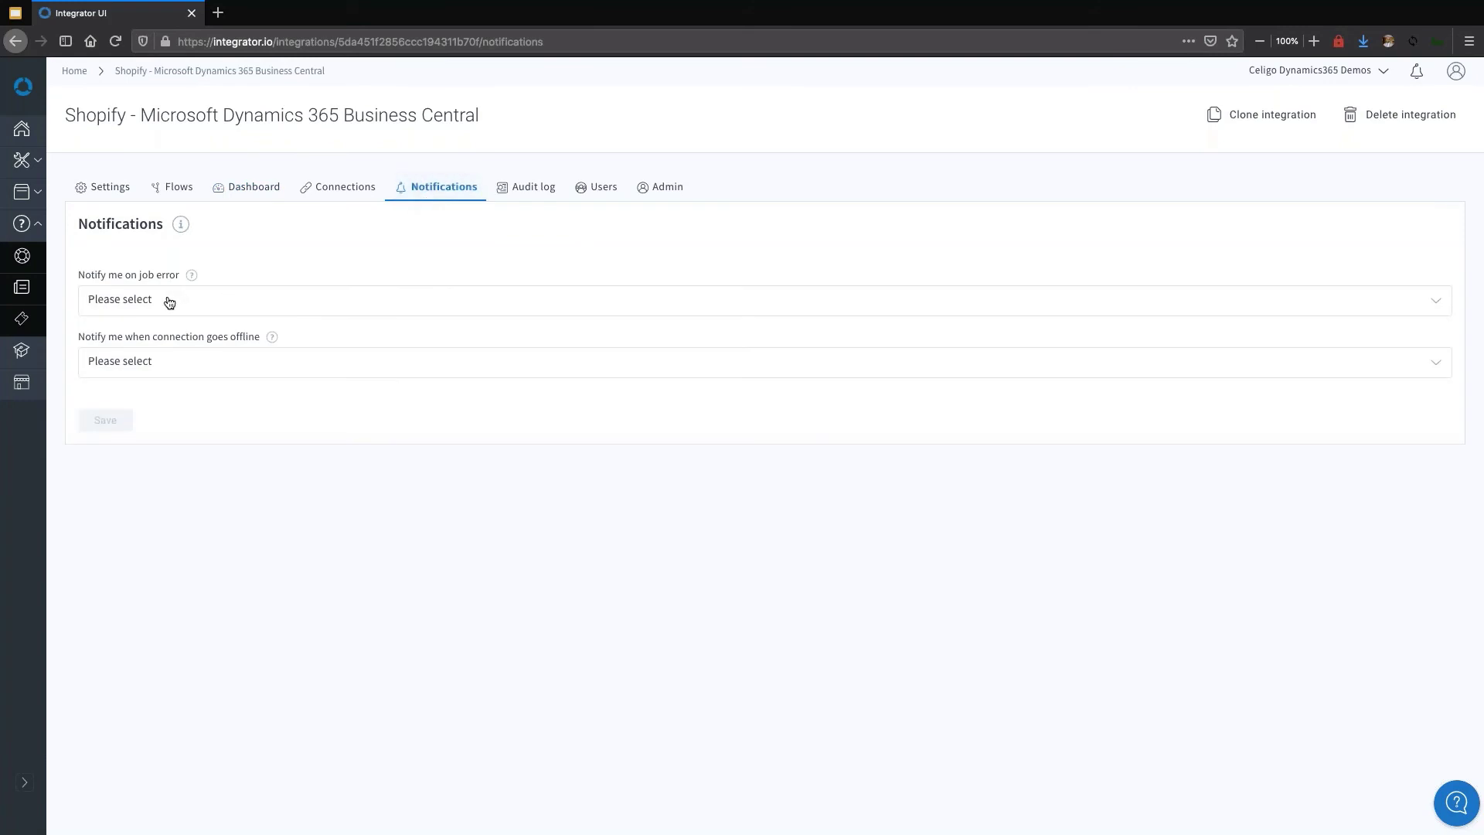
click(170, 301)
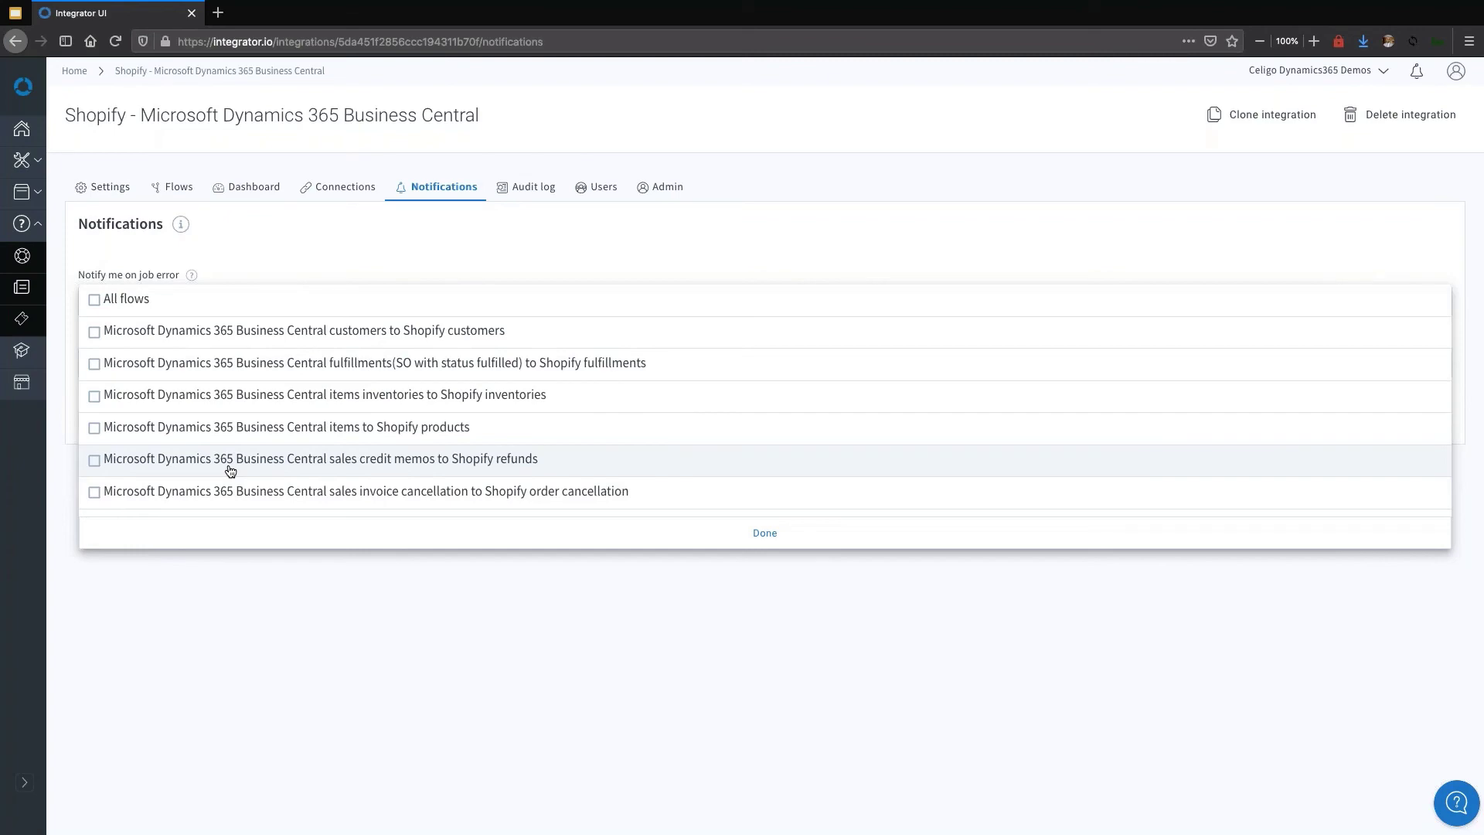
scroll(230, 471, down, 3)
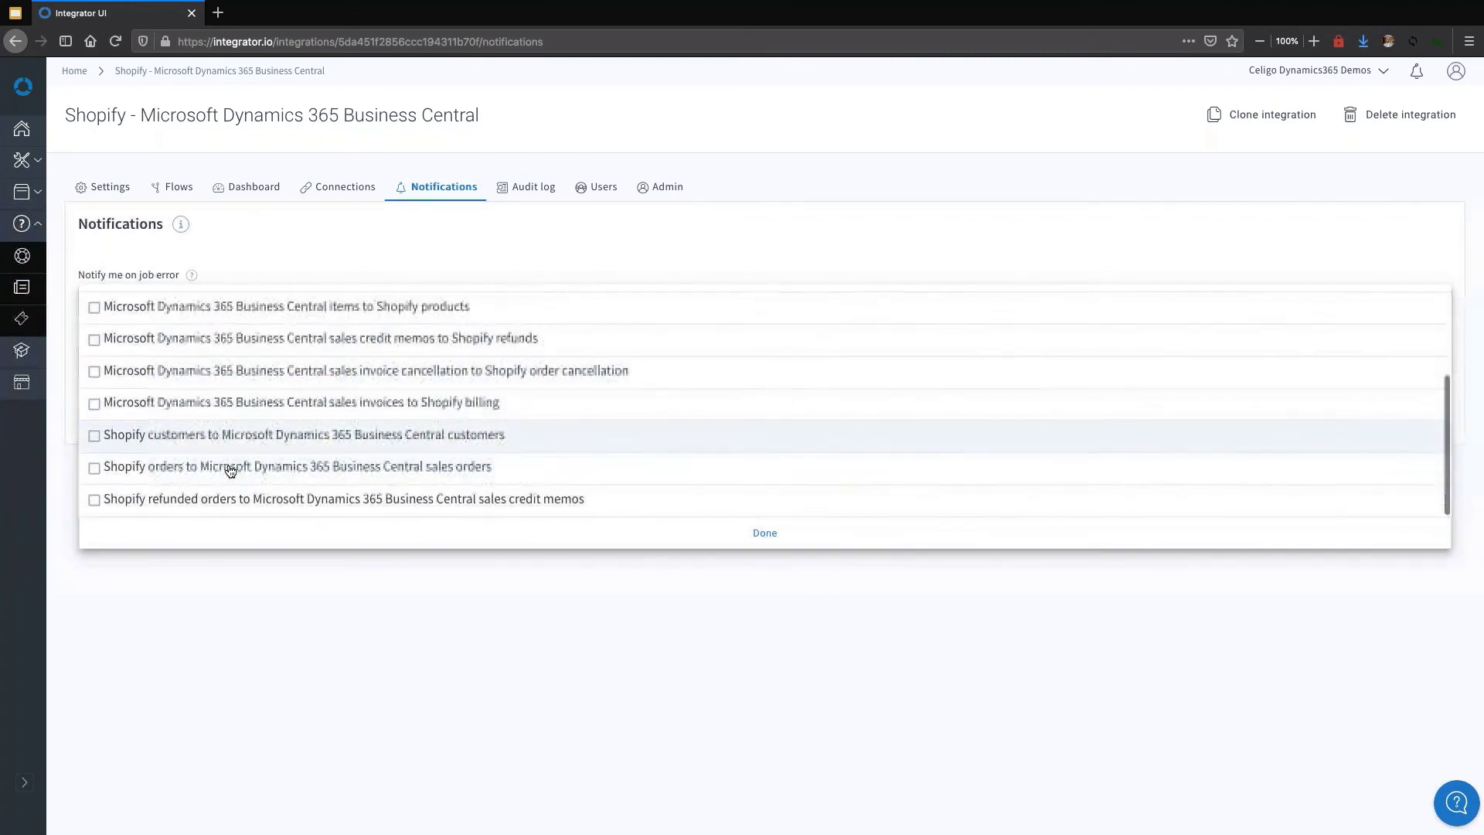
click(95, 468)
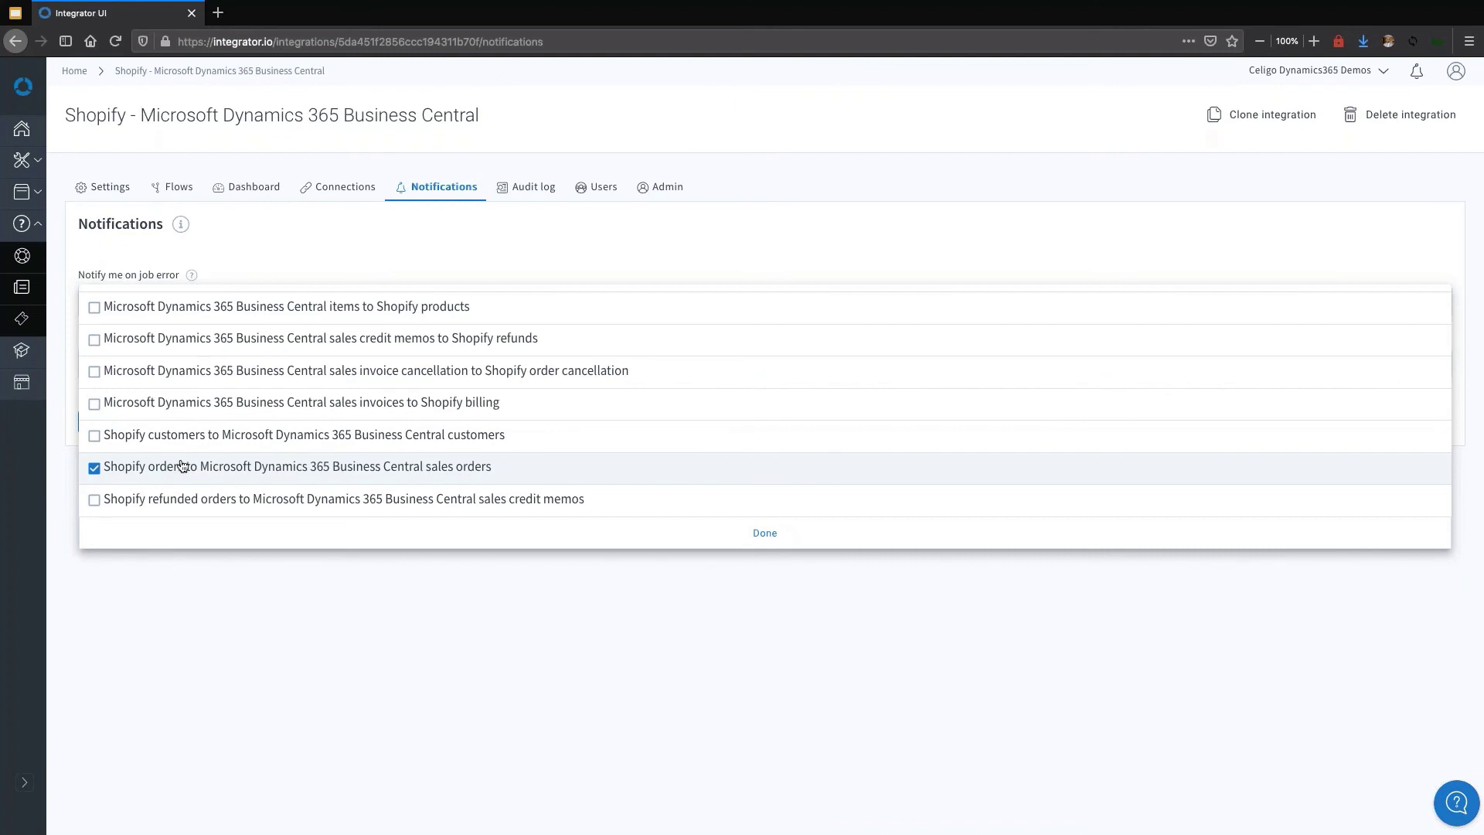
click(227, 638)
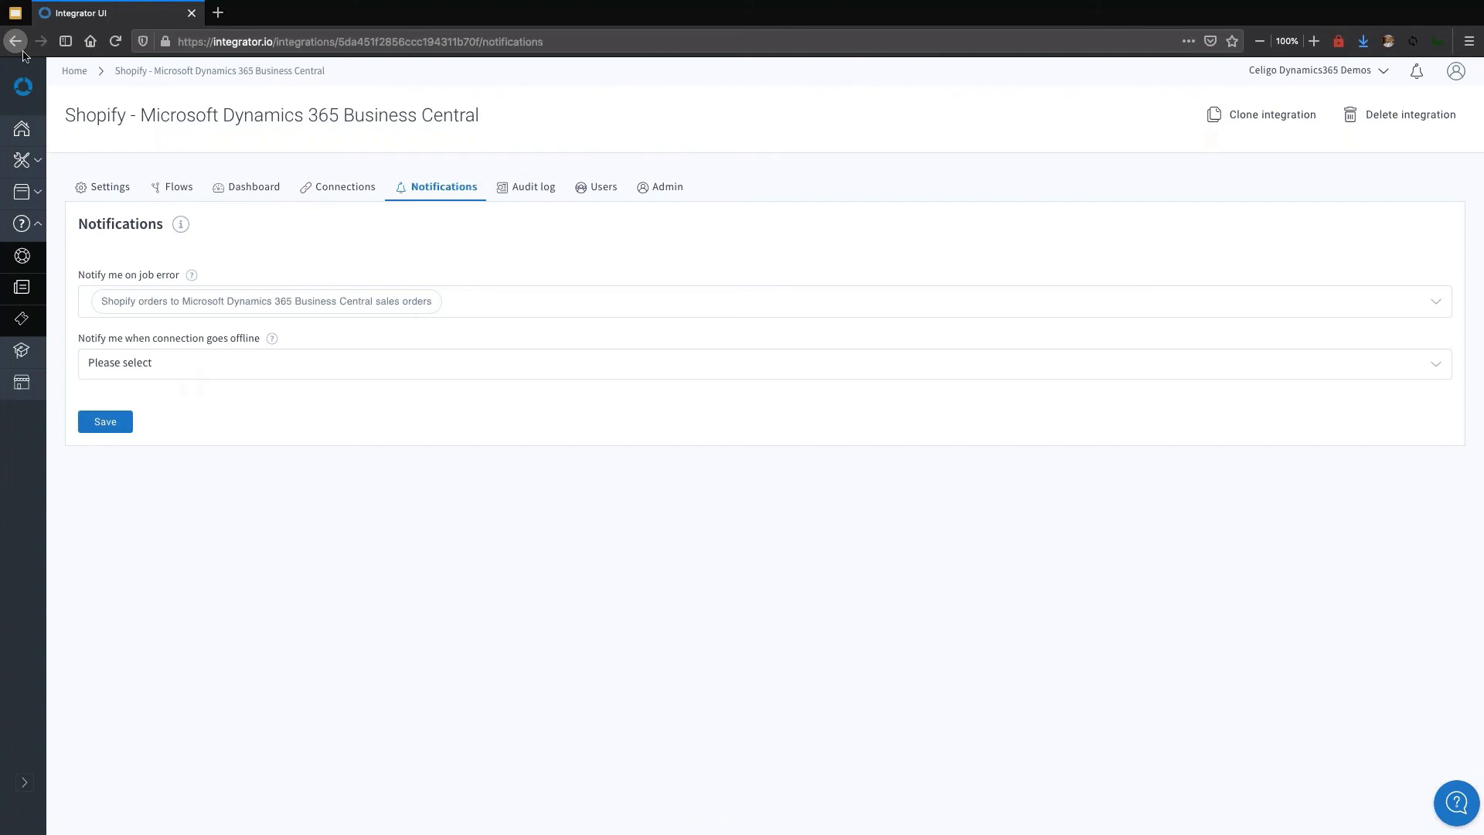
mouse_move(28, 105)
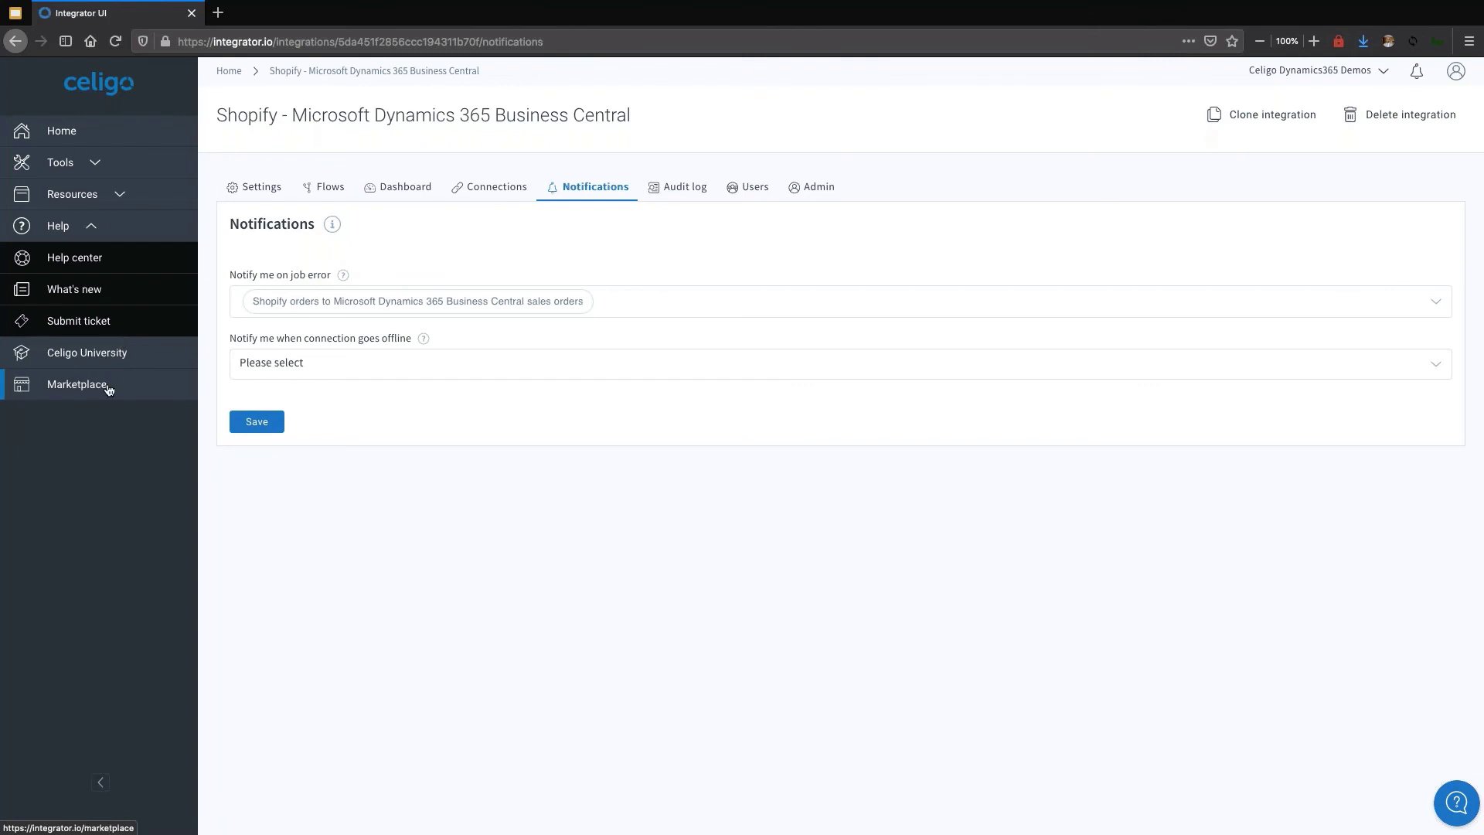
click(338, 189)
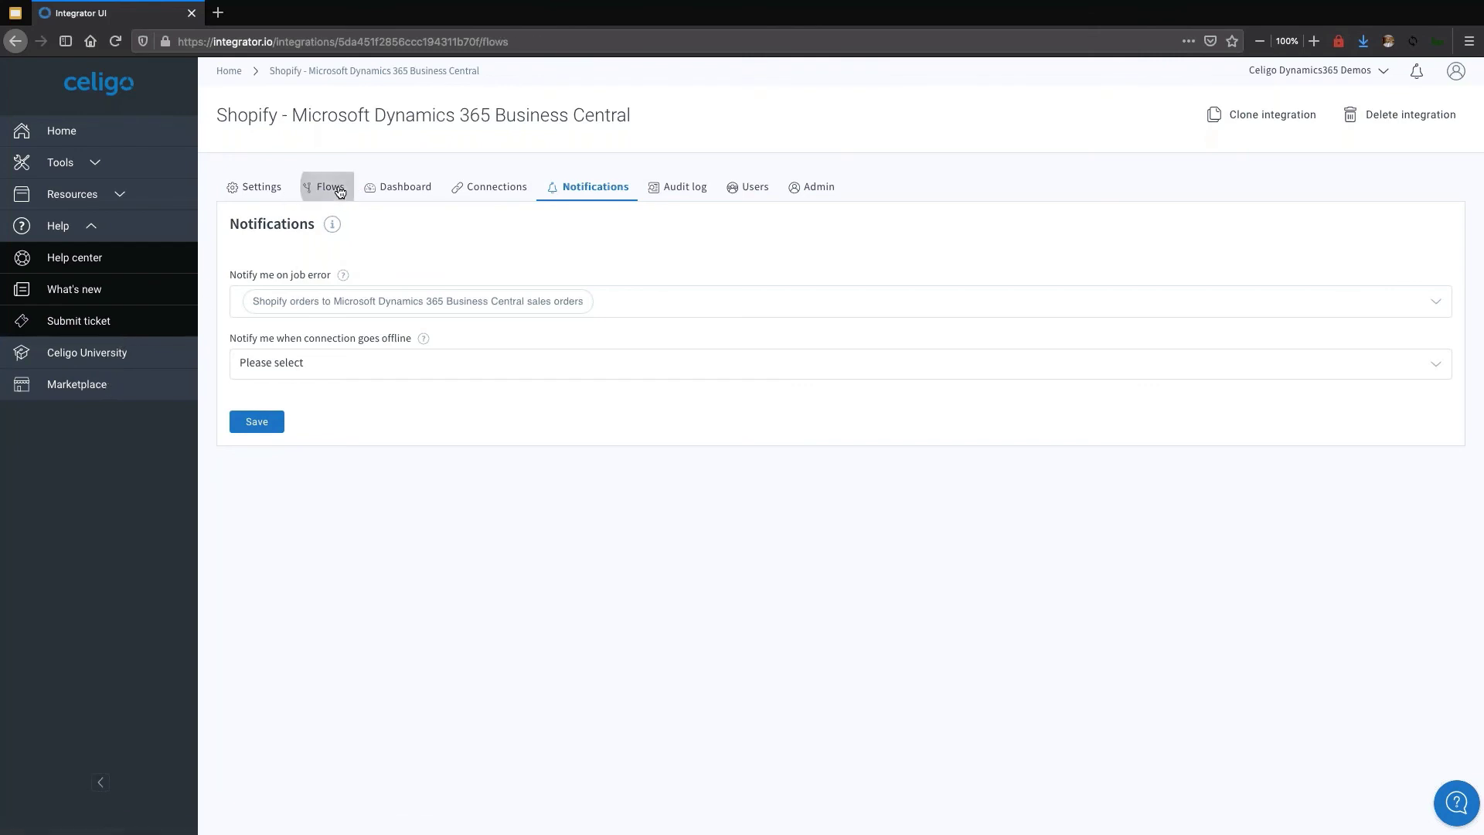